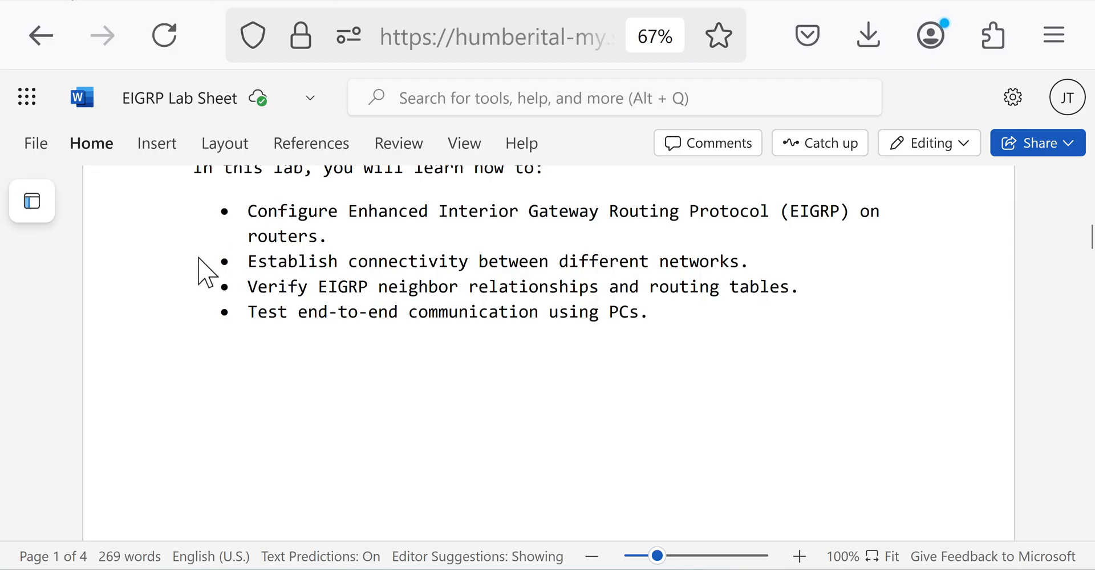
Review the objectives and EIGRP overview in the lab sheet, and switch to the Cisco Packet Tracer topology
{"action": "scroll", "coordinate": [204, 266], "scroll_direction": "down", "scroll_amount": 2}
{"action": "scroll", "coordinate": [201, 256], "scroll_direction": "up", "scroll_amount": 2}
{"action": "scroll", "coordinate": [513, 286], "scroll_direction": "down", "scroll_amount": 10}
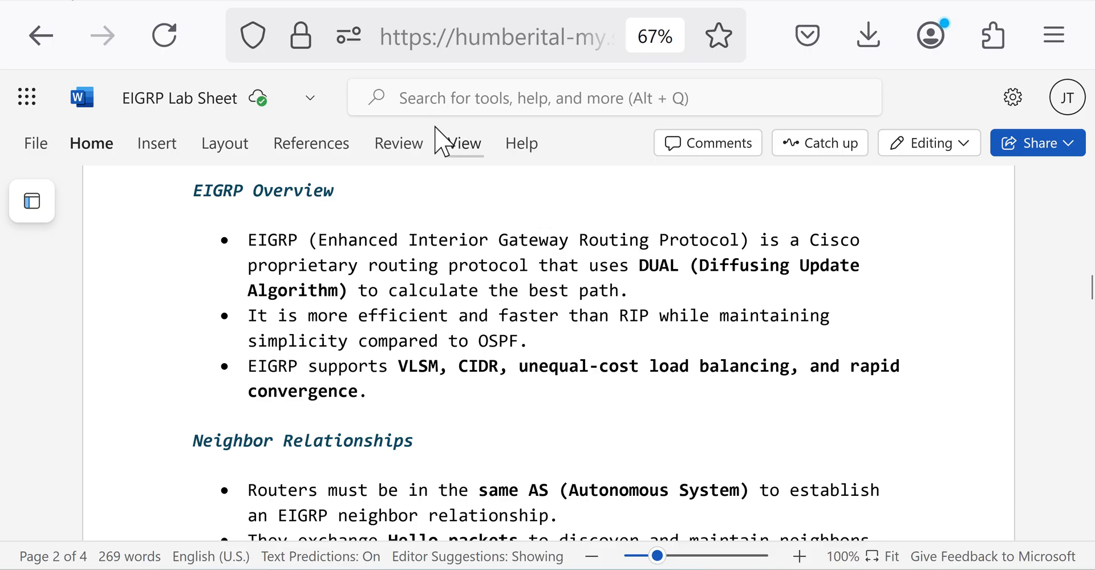
{"action": "mouse_move", "coordinate": [720, 569]}
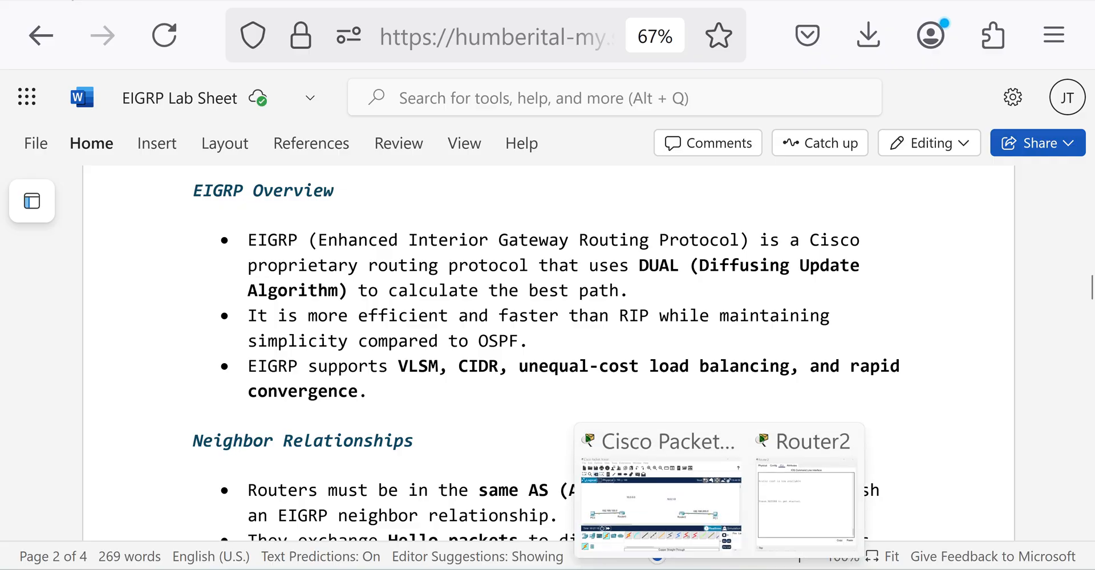
{"action": "left_click", "coordinate": [697, 543]}
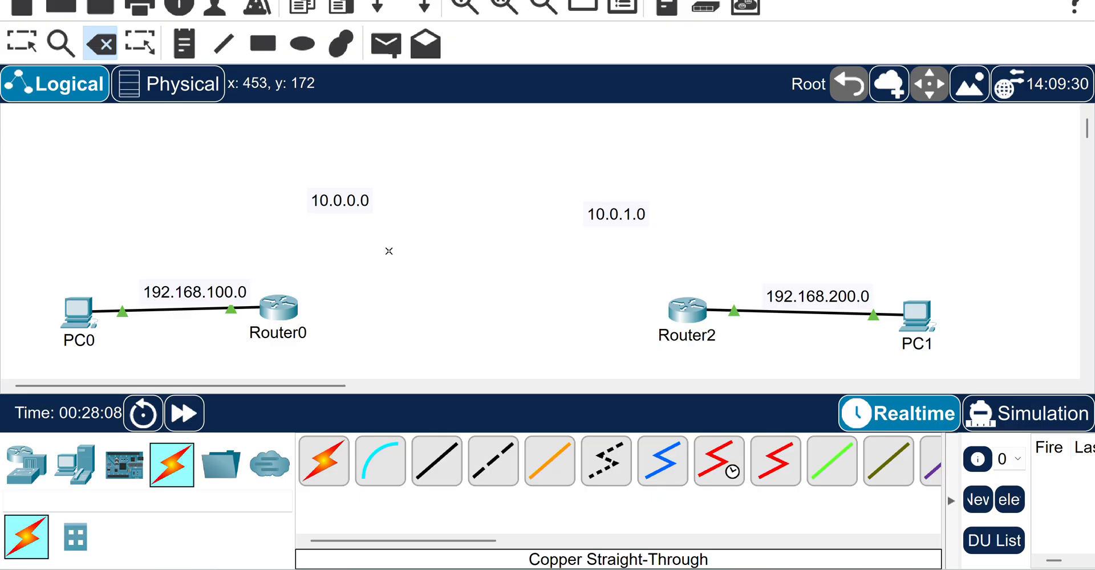
Place a 4331 router in the workspace between the 10.0.0.0 and 10.0.1.0 network labels
{"action": "left_click", "coordinate": [42, 464]}
{"action": "left_click", "coordinate": [314, 462]}
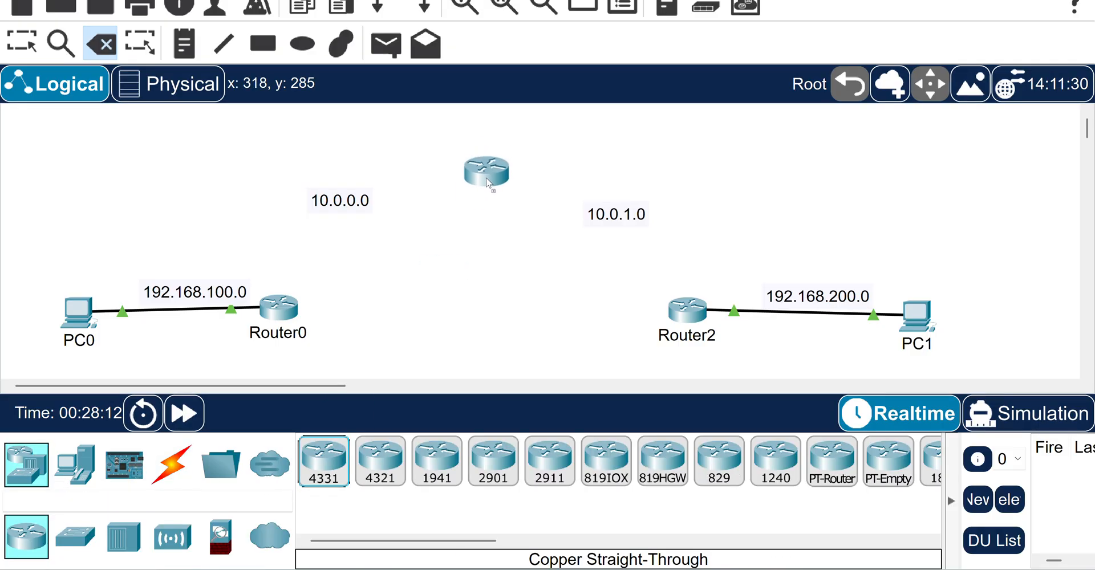
{"action": "left_click", "coordinate": [482, 182]}
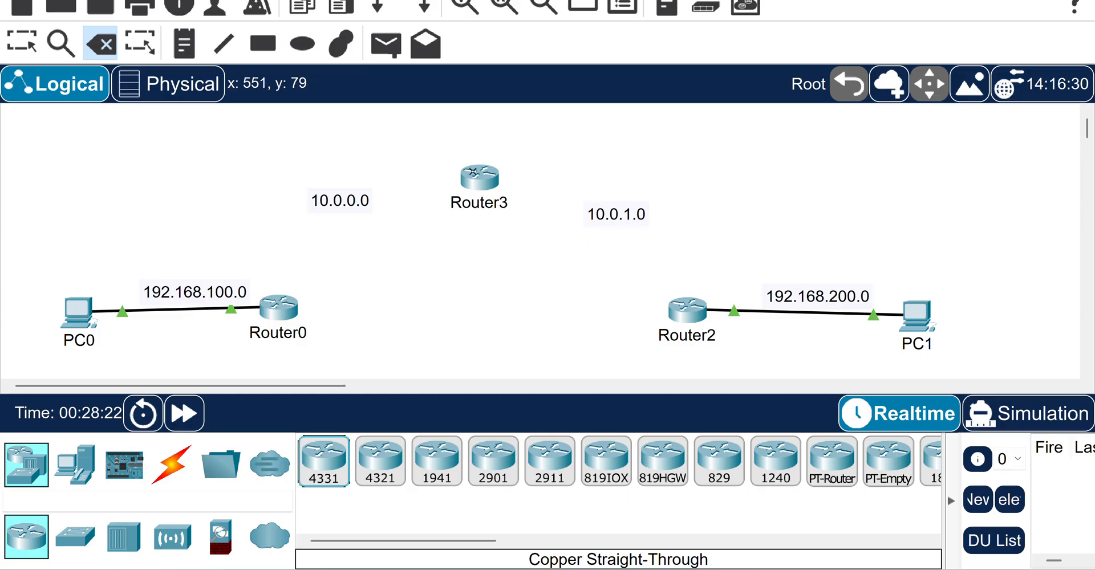
Connect Router0's GigabitEthernet0/0/1 to Router3's GigabitEthernet0/0/1 with a copper cross-over cable
{"action": "left_click", "coordinate": [171, 465]}
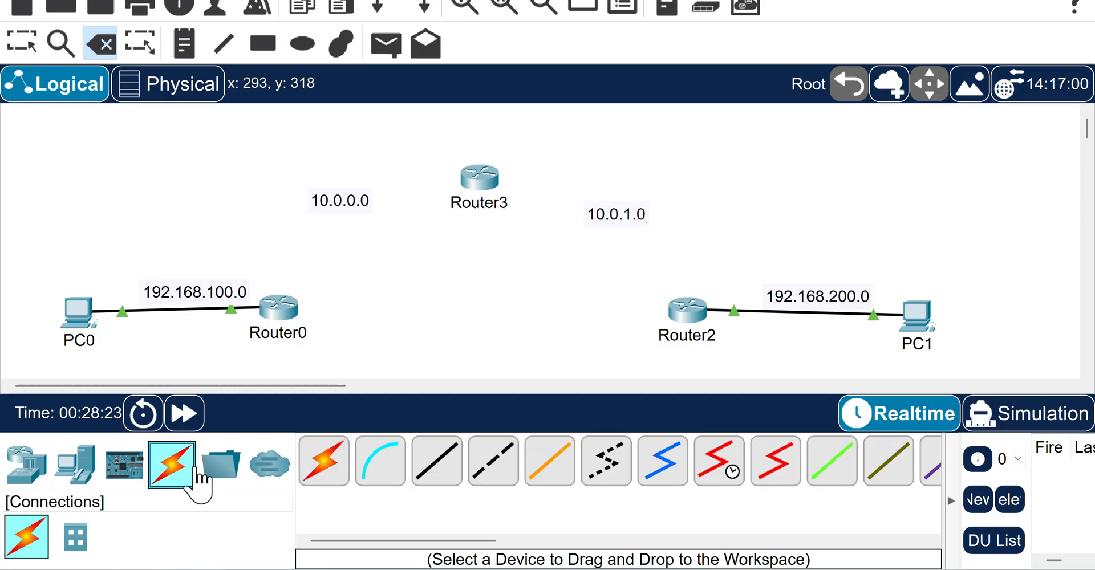
{"action": "left_click", "coordinate": [489, 473]}
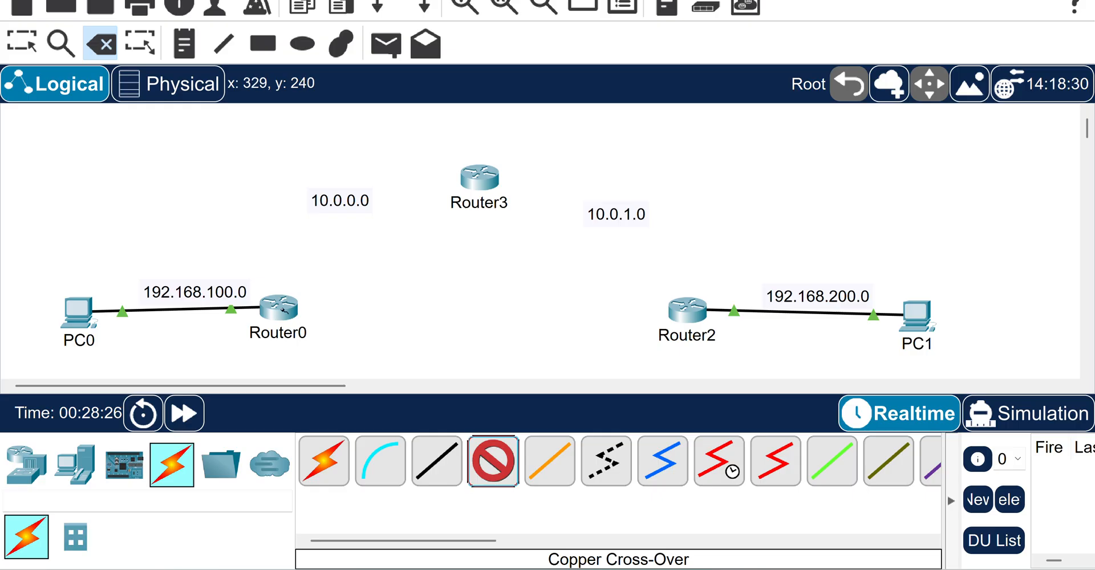
{"action": "left_click", "coordinate": [283, 311]}
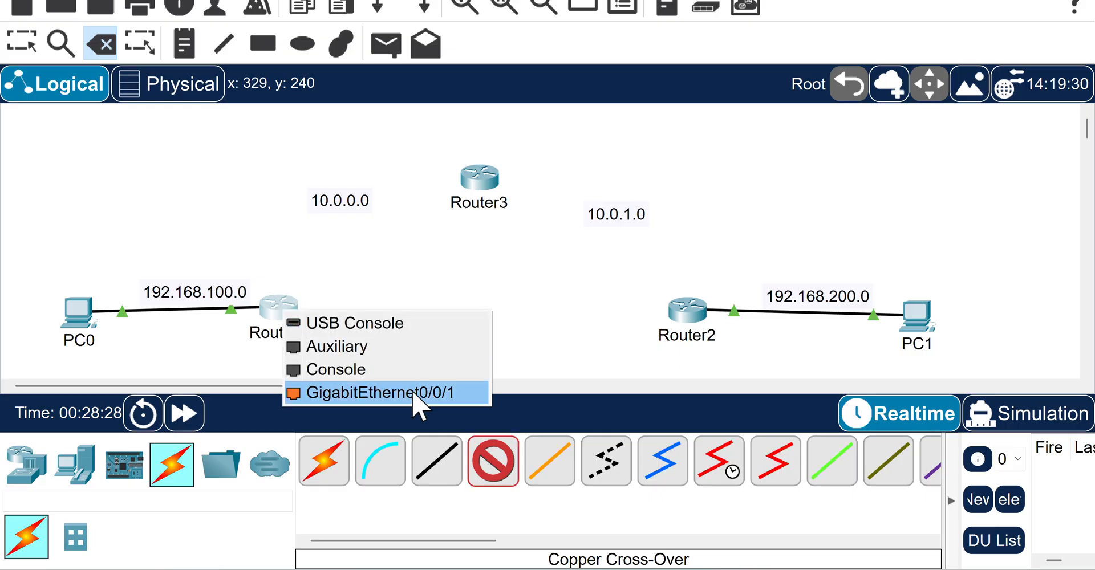
{"action": "left_click", "coordinate": [439, 392]}
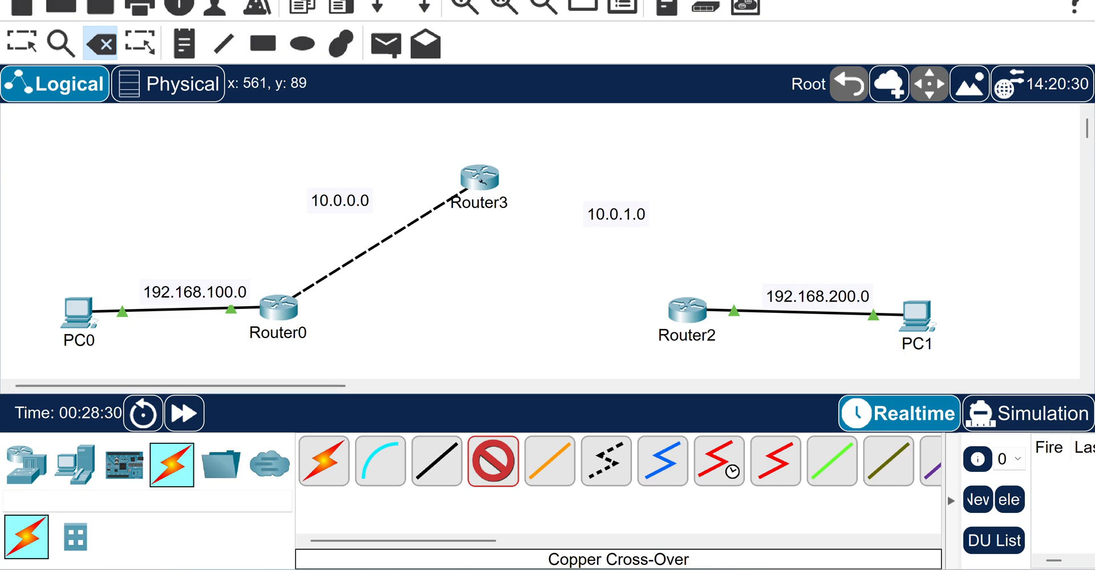
{"action": "left_click", "coordinate": [480, 182]}
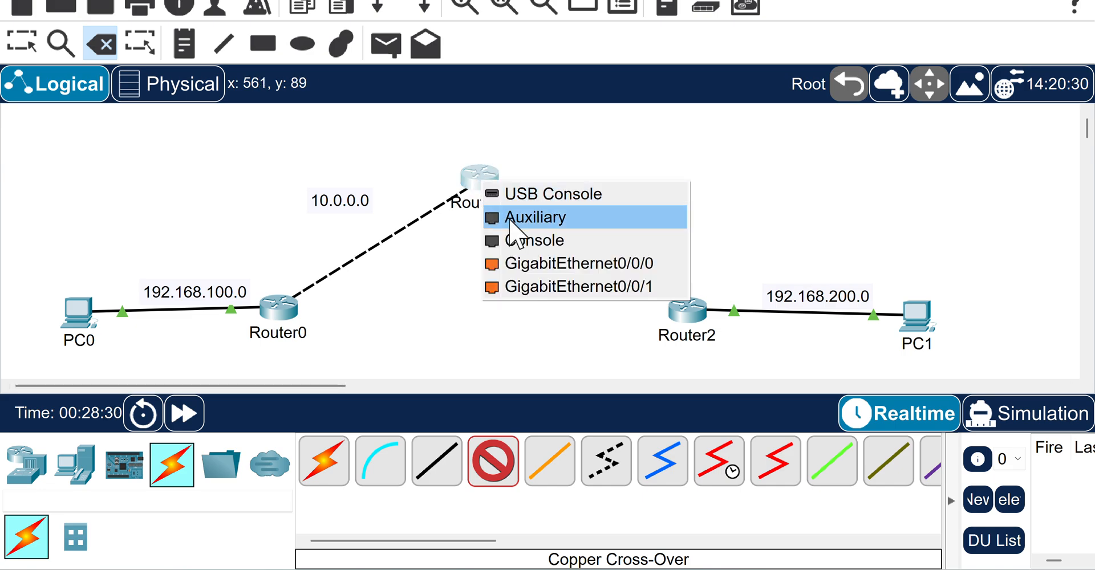
{"action": "left_click", "coordinate": [556, 287]}
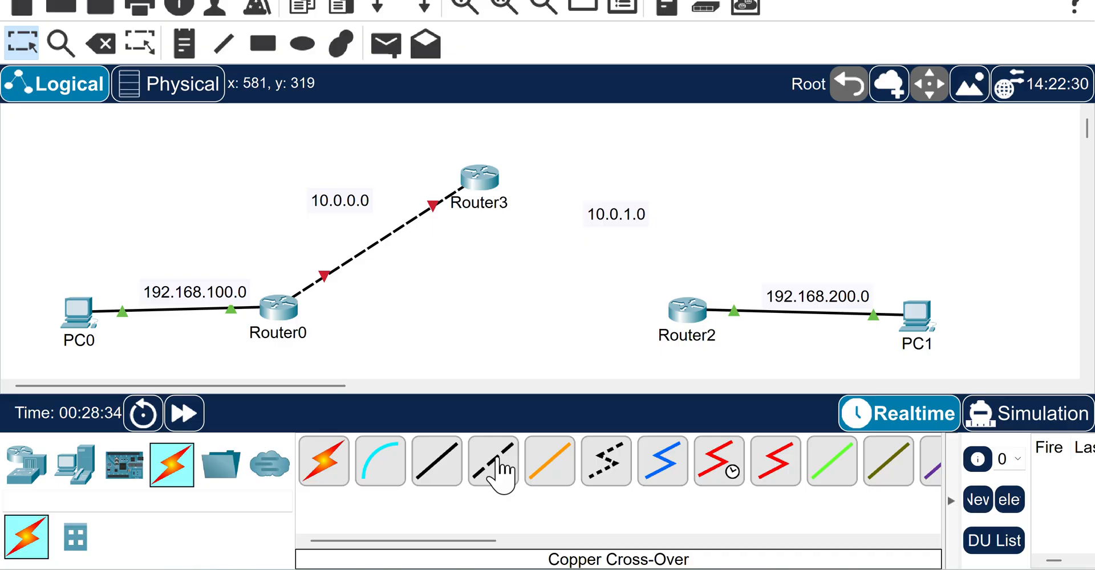
Connect Router3's GigabitEthernet0/0/0 to Router2's GigabitEthernet0/0/0 with a copper cross-over cable
{"action": "left_click", "coordinate": [495, 465]}
{"action": "left_click", "coordinate": [482, 189]}
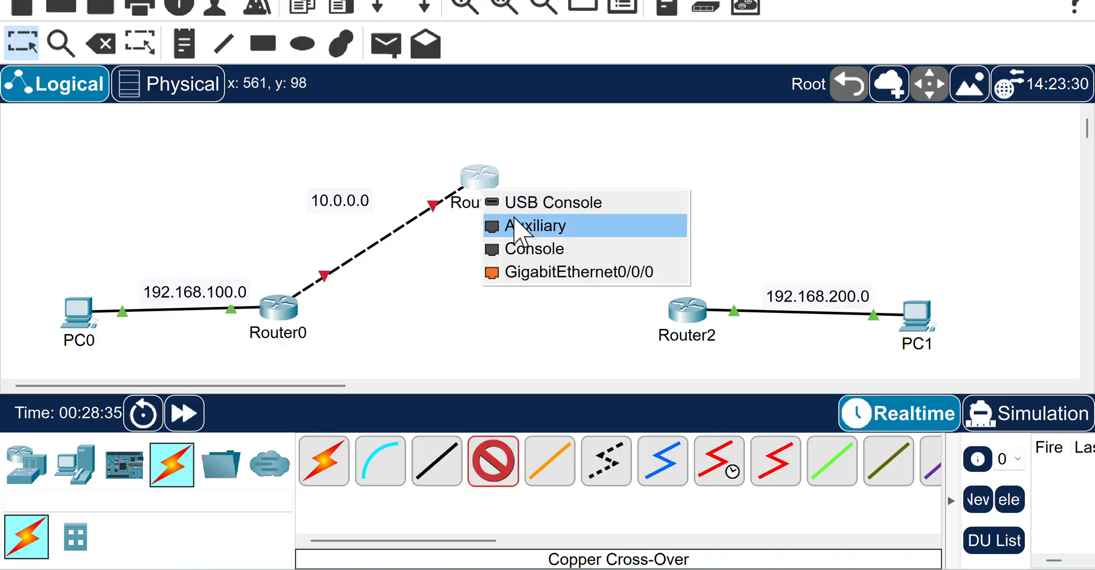
{"action": "left_click", "coordinate": [547, 272]}
{"action": "left_click", "coordinate": [681, 311]}
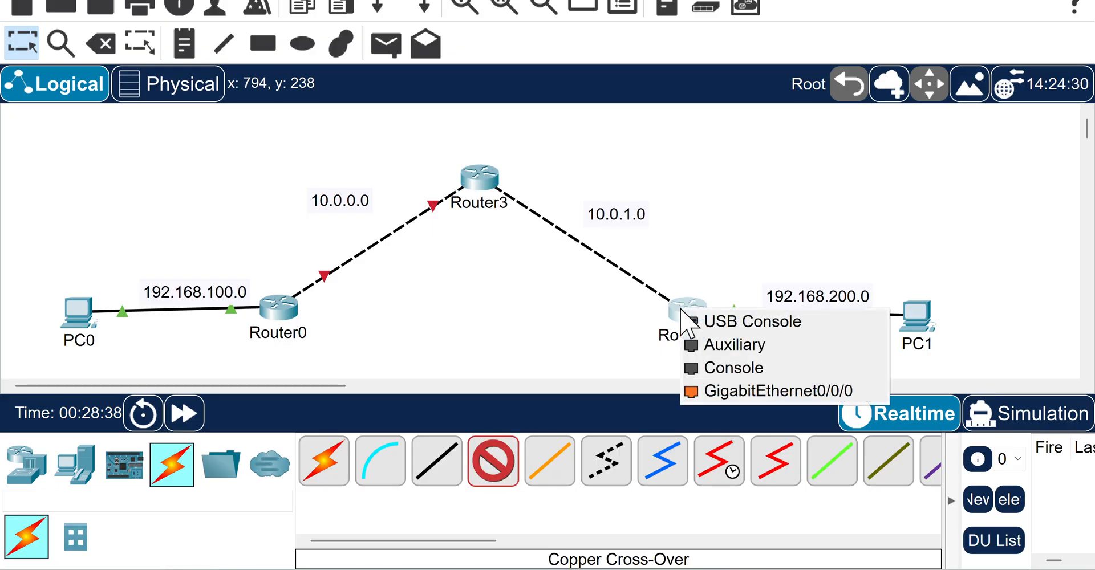
{"action": "left_click", "coordinate": [725, 390]}
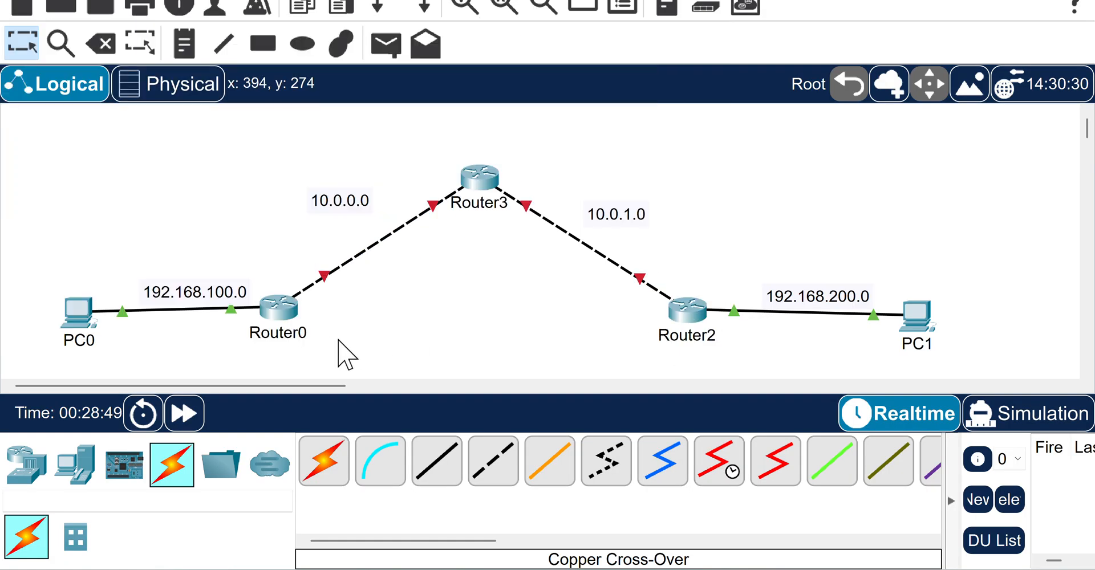
Open Router3's command line interface and answer no to the initial configuration dialog
{"action": "left_click", "coordinate": [474, 181]}
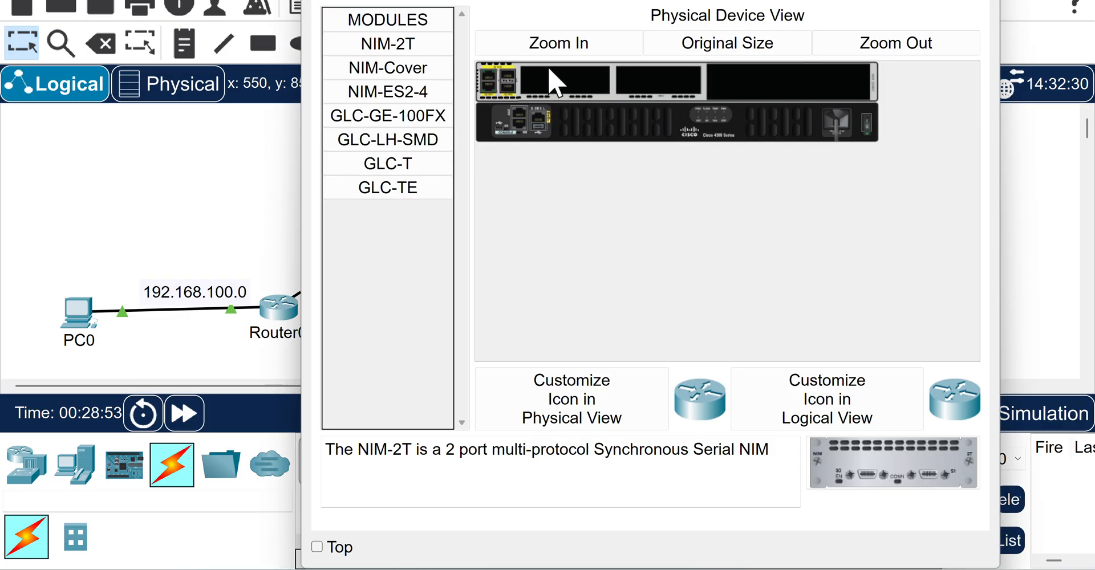
{"action": "left_click", "coordinate": [493, 4]}
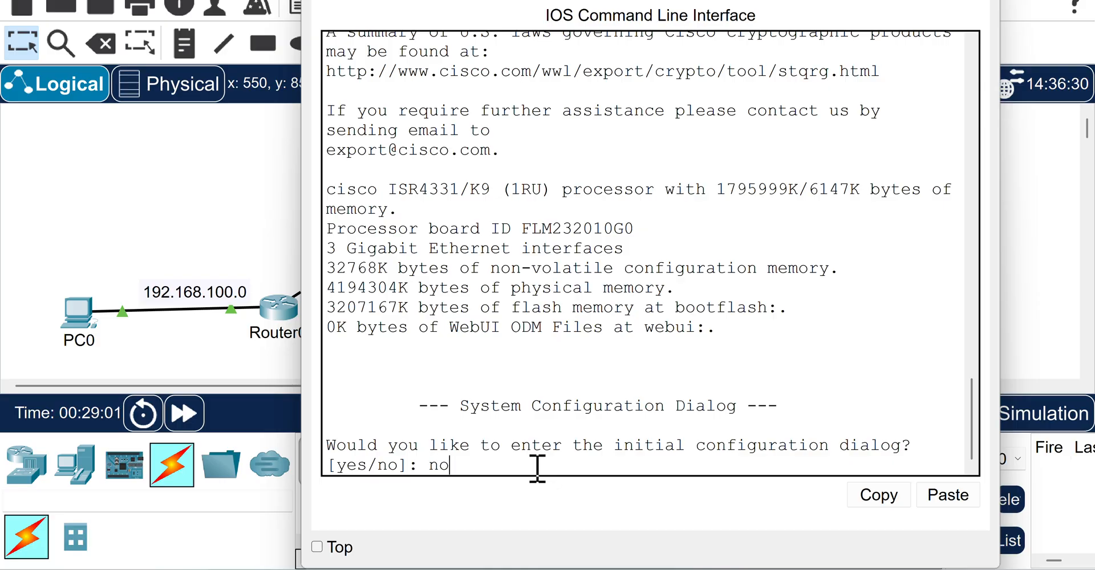
{"action": "type", "text": "no"}
{"action": "key", "text": "Return"}
{"action": "key", "text": "Return"}
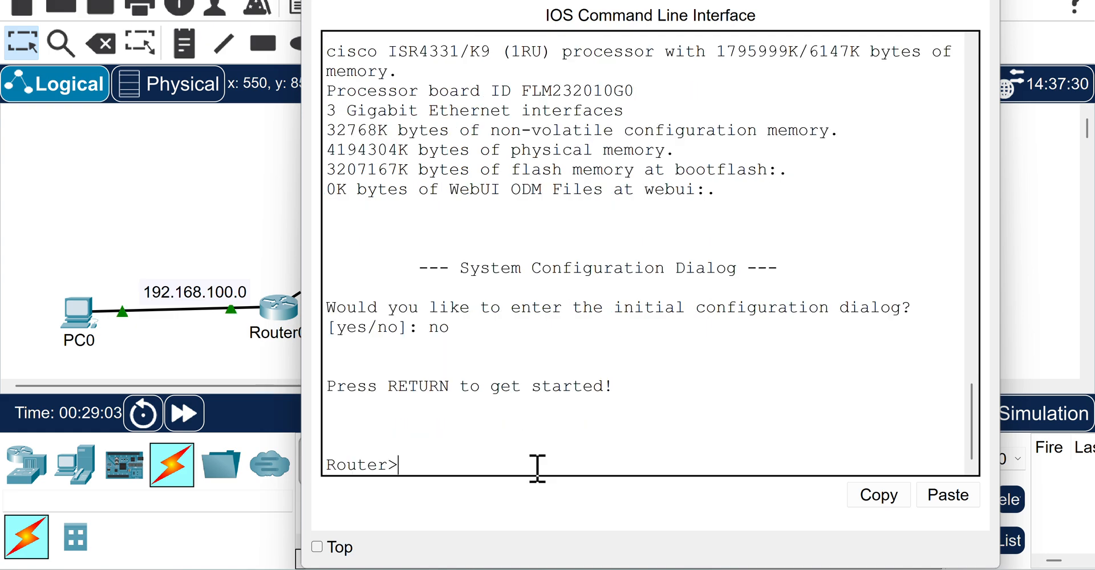
Enter privileged mode with enable and global configuration mode with config t on Router3
{"action": "type", "text": "enable"}
{"action": "key", "text": "Return"}
{"action": "type", "text": "c"}
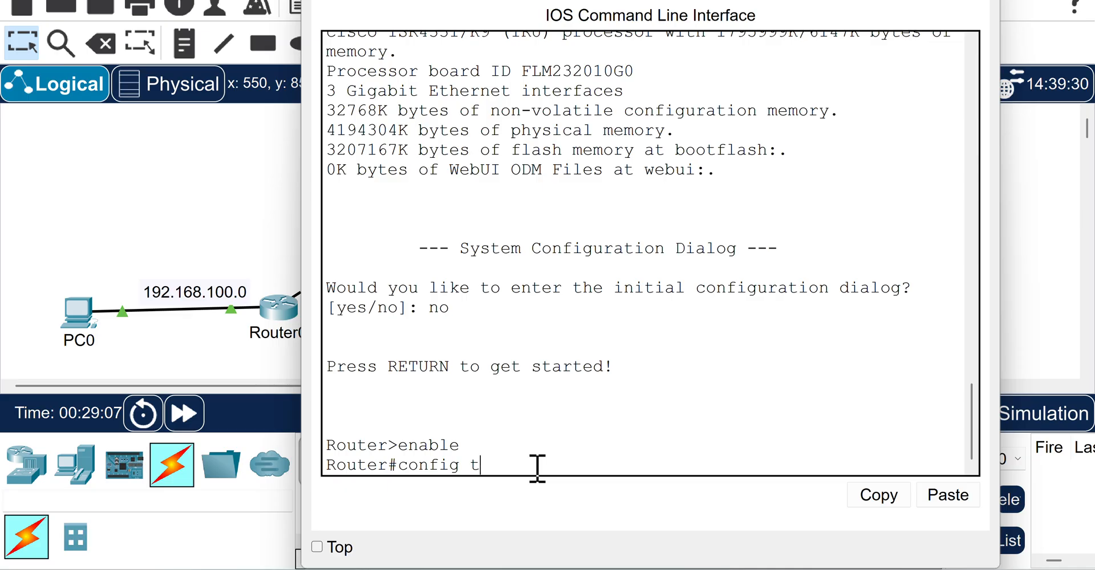
{"action": "type", "text": "onfig t"}
{"action": "key", "text": "Return"}
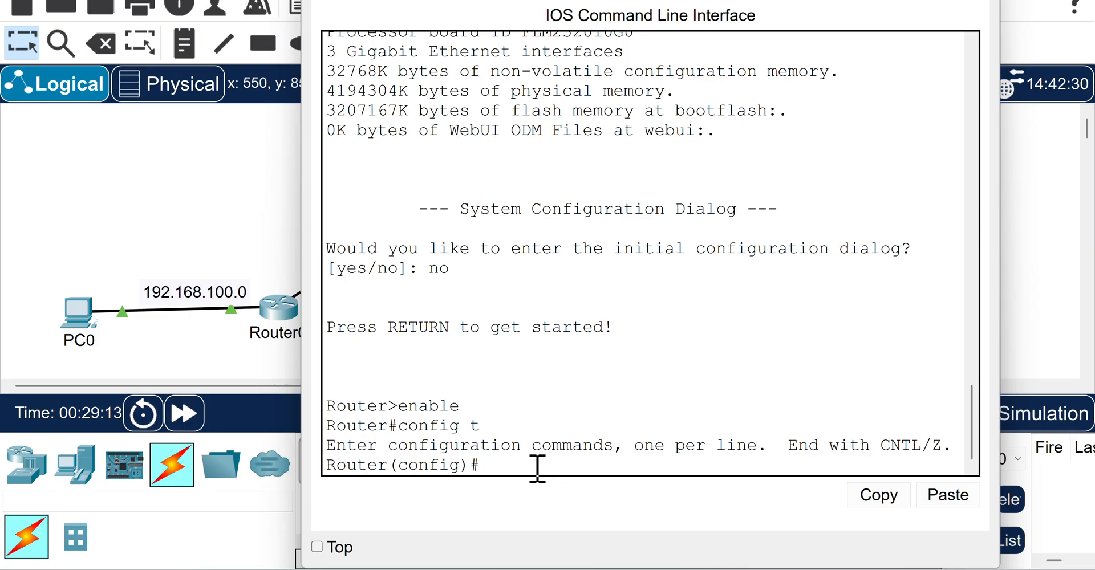
Move Router3's window off the topology and inspect Router0's GigabitEthernet0/0/1 interface settings
{"action": "left_click_drag", "start_coordinate": [737, 0], "coordinate": [906, 365]}
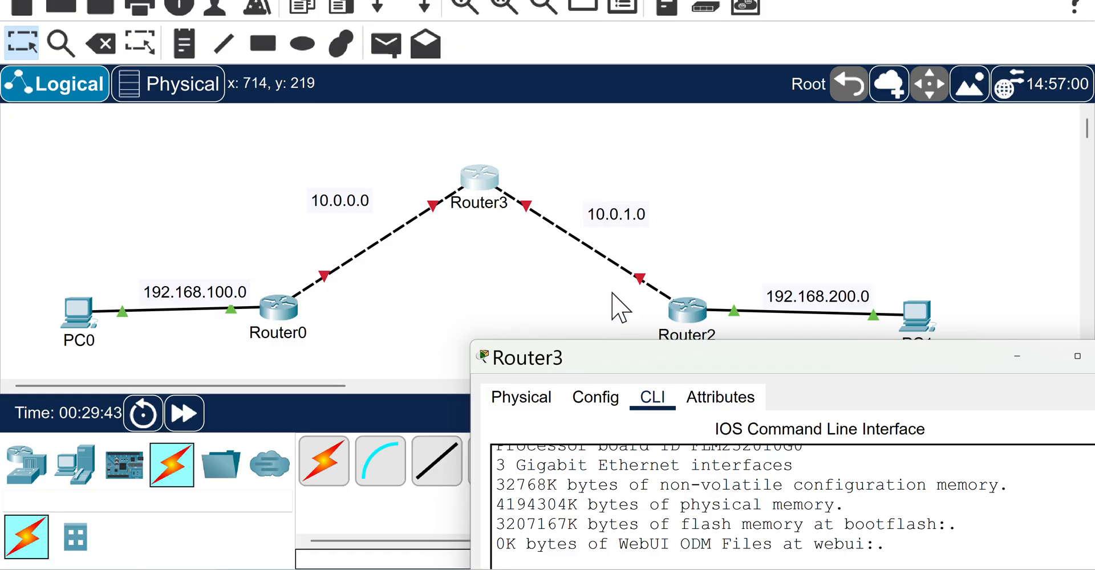
{"action": "left_click", "coordinate": [284, 309]}
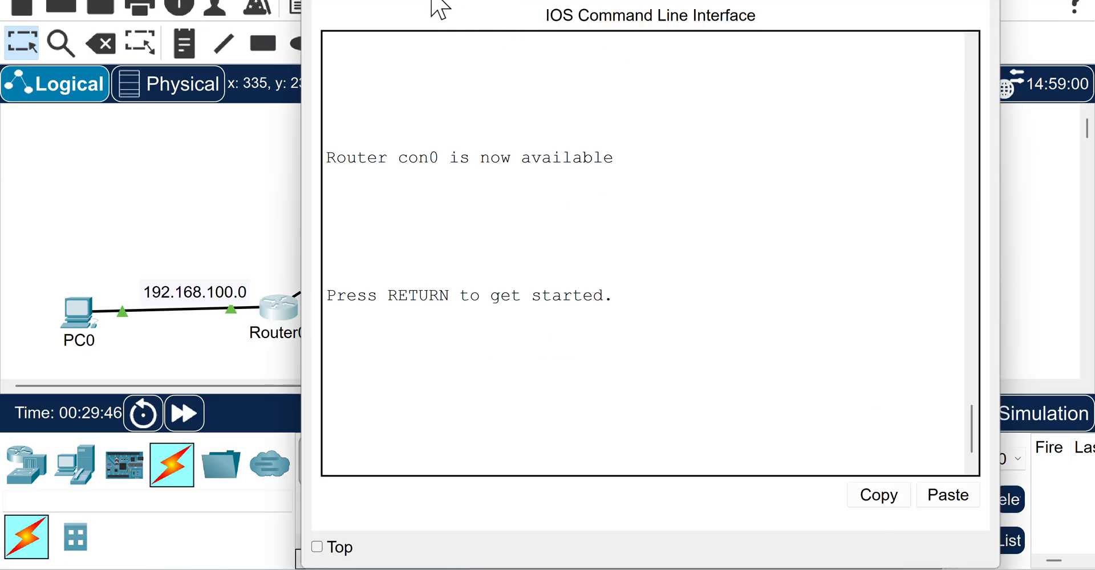
{"action": "left_click", "coordinate": [439, 7]}
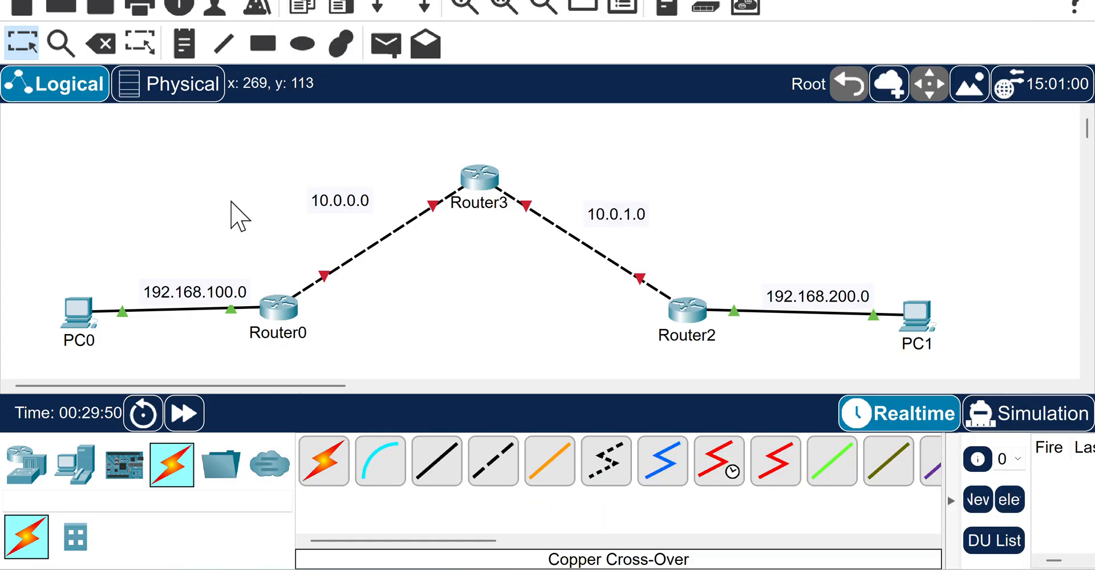
{"action": "left_click", "coordinate": [228, 208]}
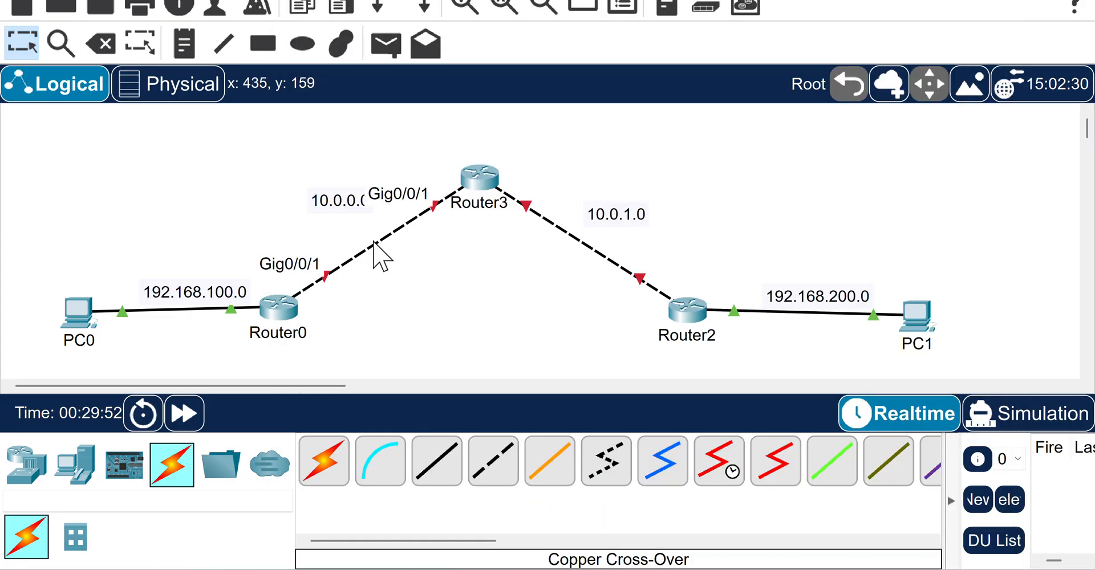
{"action": "left_click", "coordinate": [280, 308]}
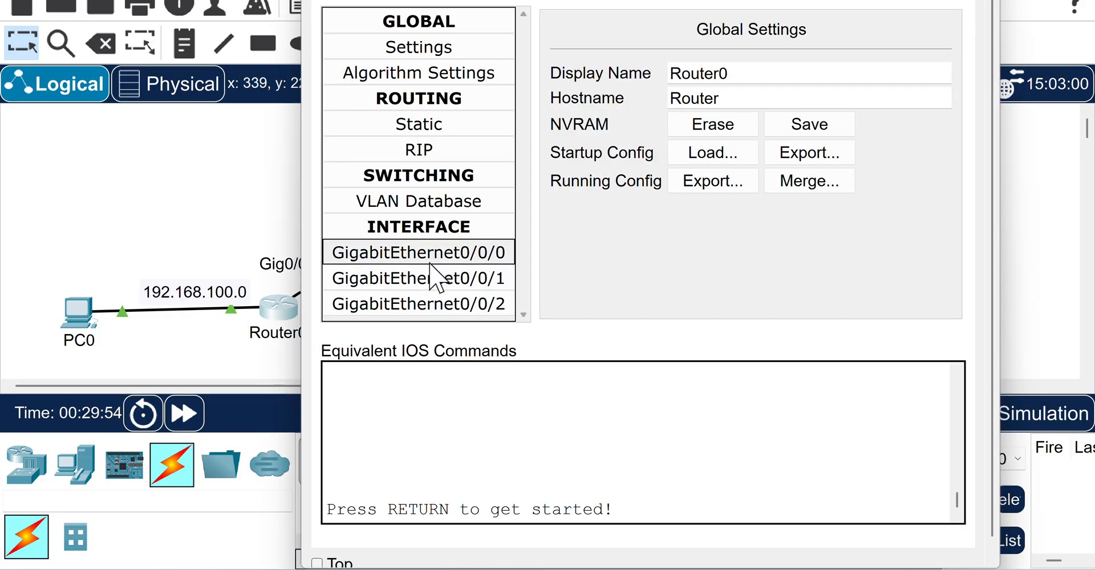
{"action": "left_click", "coordinate": [476, 279]}
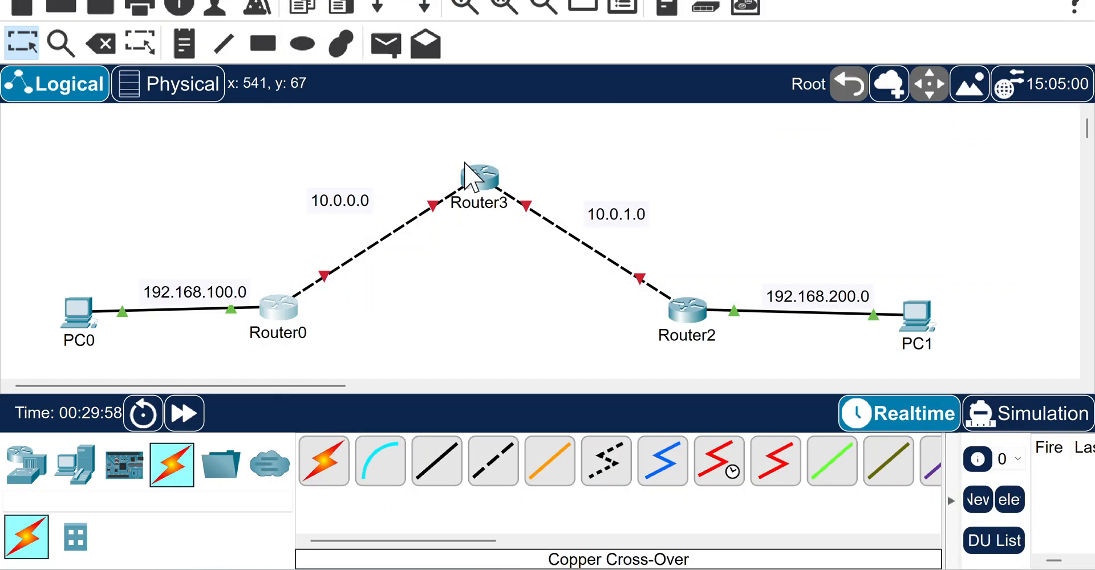
Return to Router3's command line and enter interface configuration mode for gi0/0/1
{"action": "left_click", "coordinate": [479, 177]}
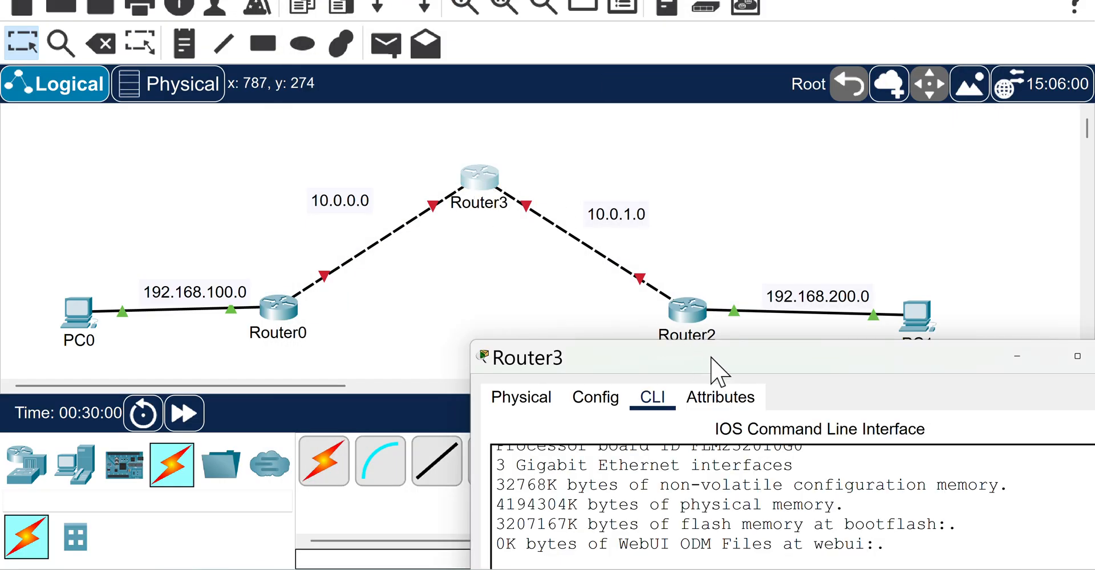
{"action": "left_click_drag", "start_coordinate": [717, 367], "coordinate": [652, 1]}
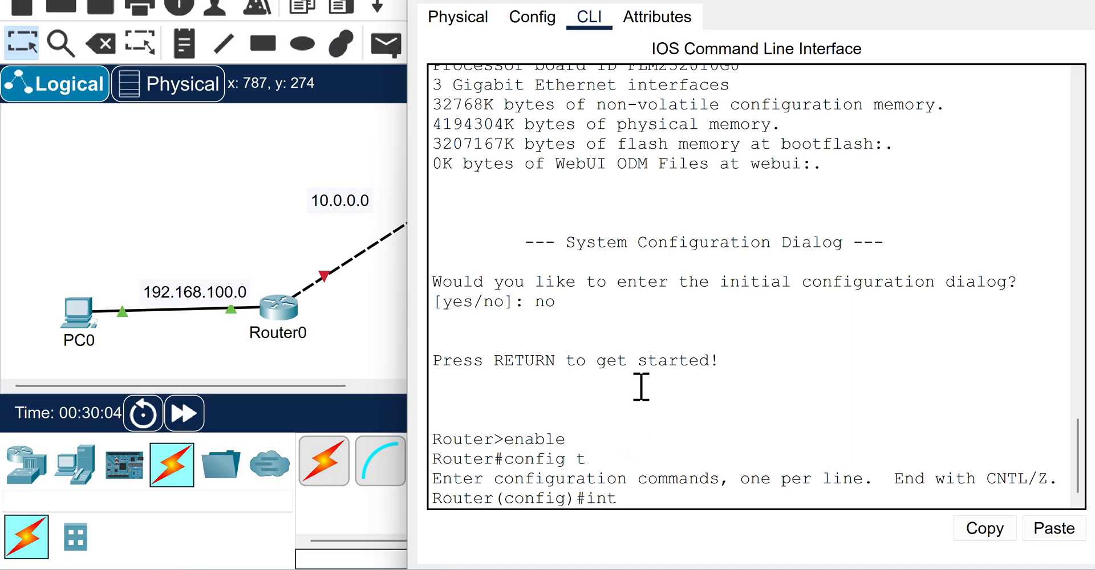
{"action": "type", "text": "erface gi0/0/0"}
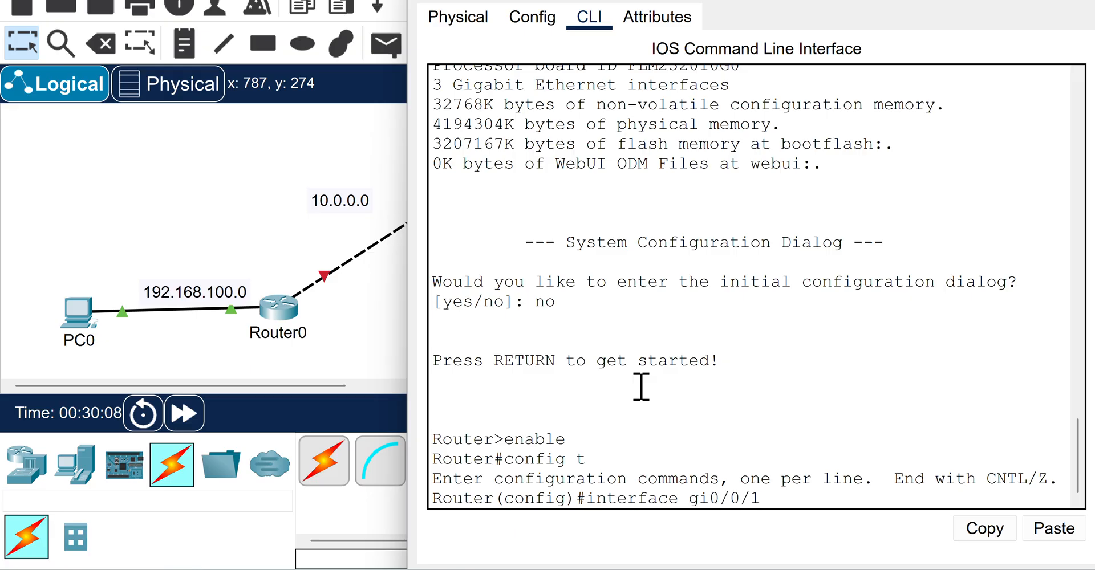
{"action": "key", "text": "Return"}
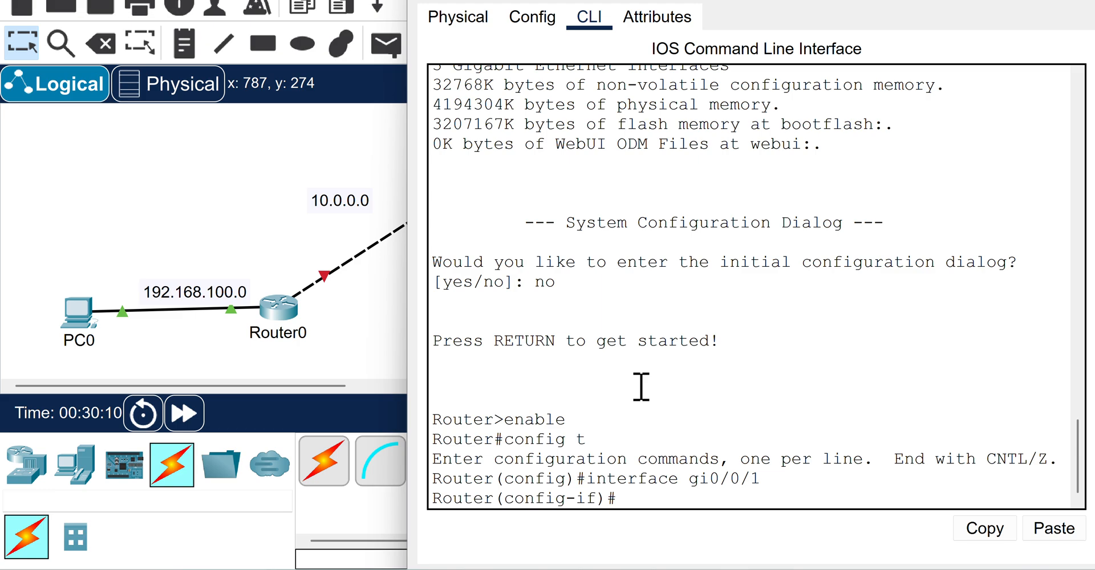
Assign IP address 10.0.0.2 with subnet mask 255.255.255.252 to Router3's gi0/0/1 interface
{"action": "type", "text": "ip address"}
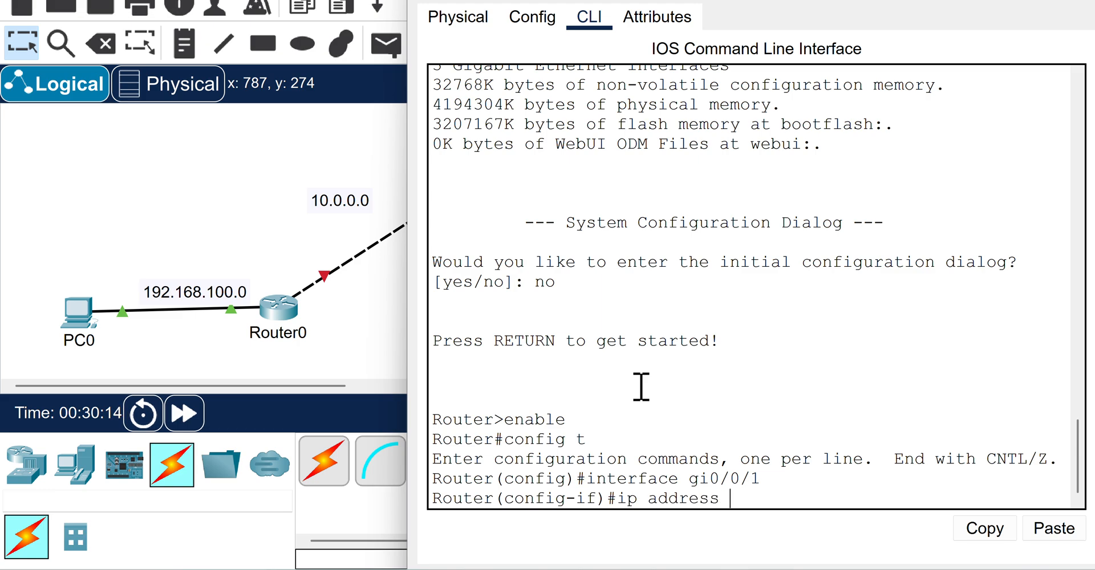
{"action": "type", "text": " 10.0.0."}
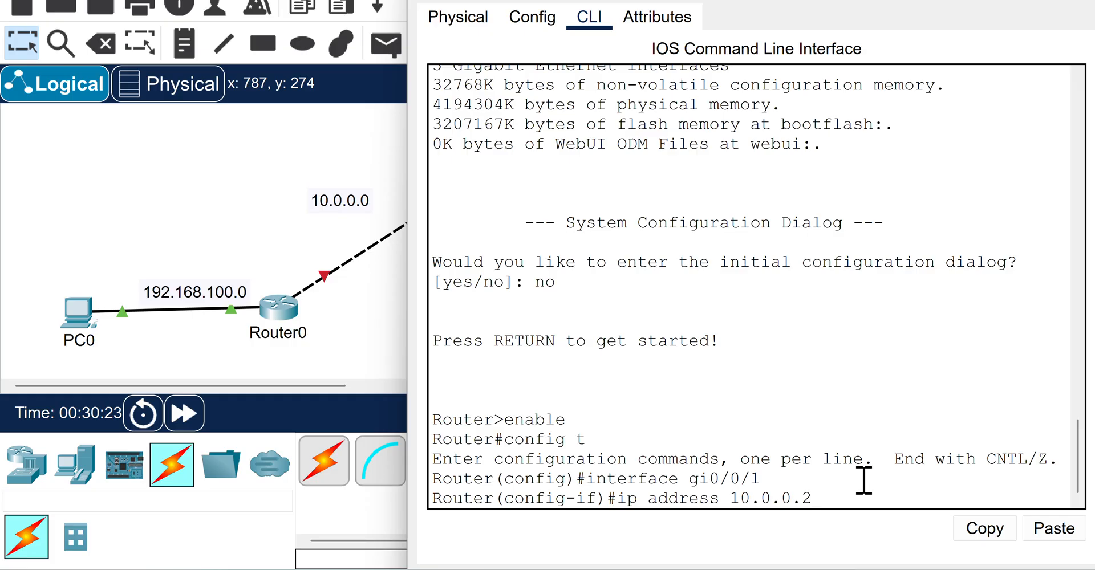
{"action": "type", "text": "255.255.255."}
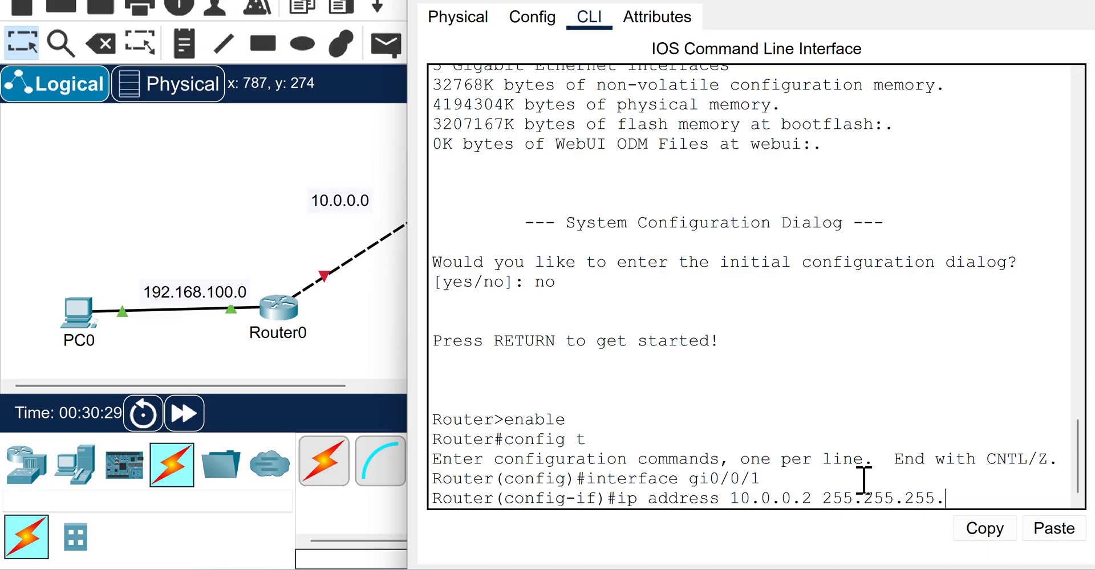
{"action": "type", "text": "0252"}
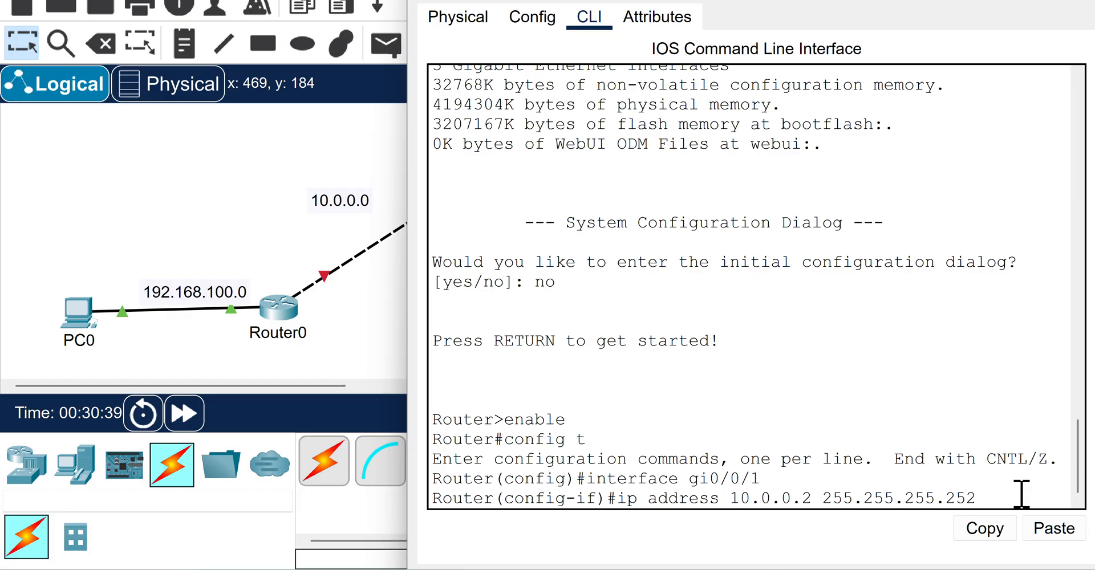
{"action": "key", "text": "Return"}
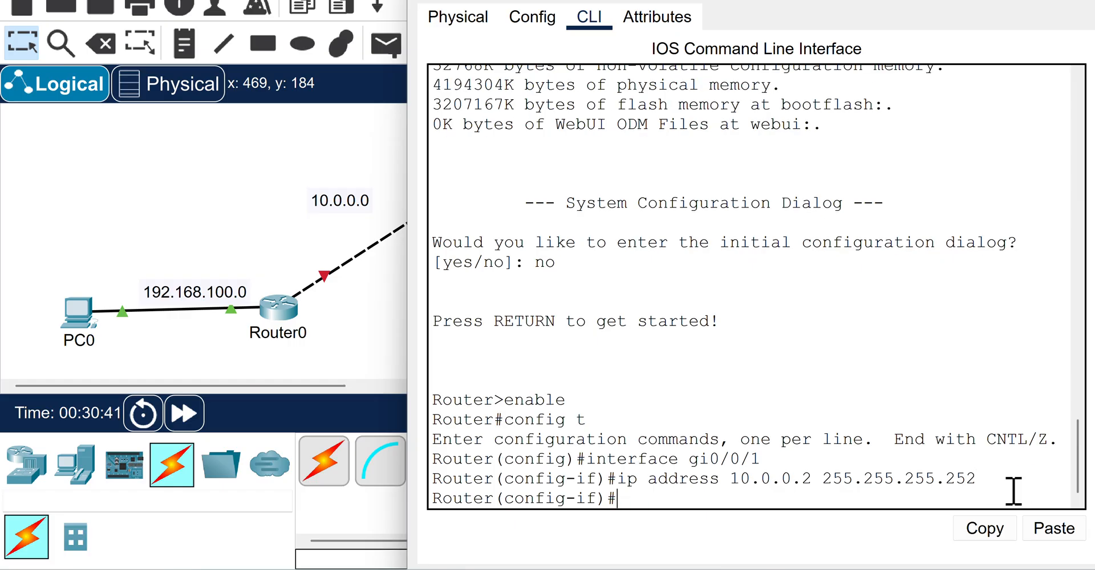
Enable Router3's gi0/0/1 interface with no shut
{"action": "left_click_drag", "start_coordinate": [935, 475], "coordinate": [968, 473]}
{"action": "left_click", "coordinate": [871, 505]}
{"action": "type", "text": "shut"}
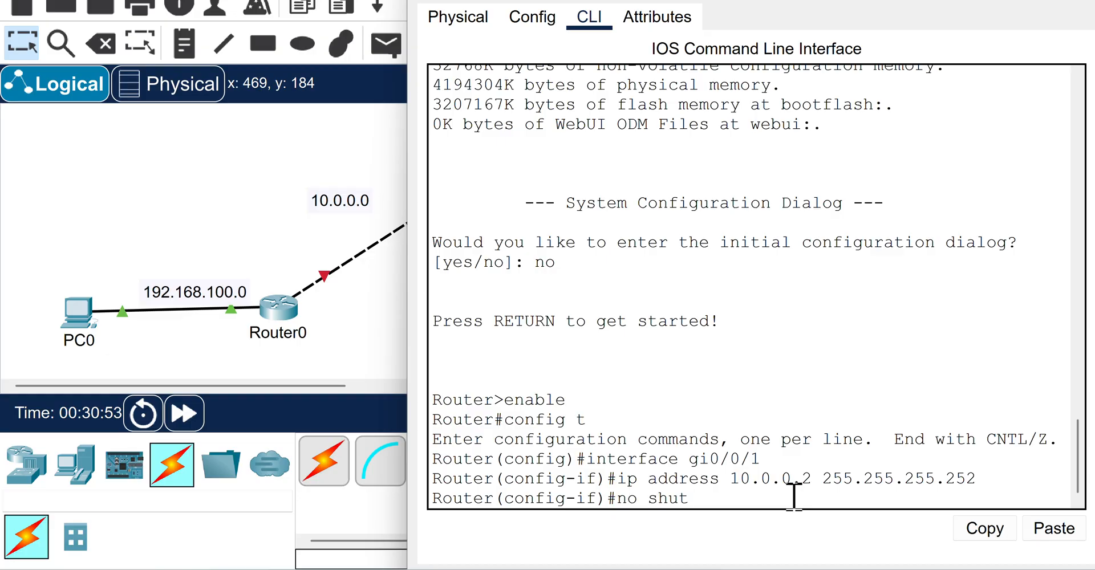
{"action": "key", "text": "Return"}
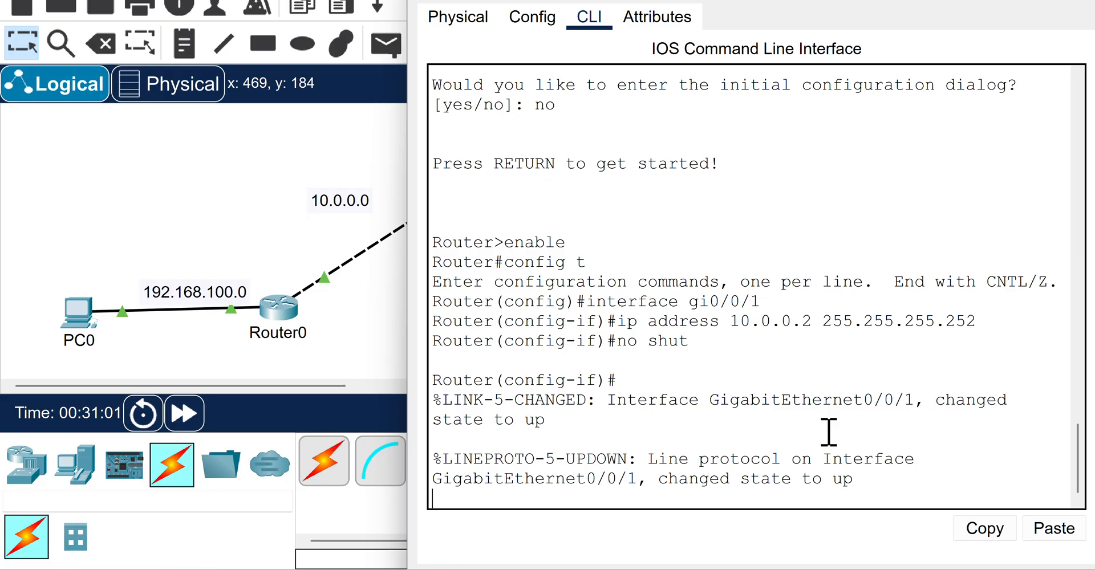
Switch Router3's command line to interface configuration mode for gi0/0/0
{"action": "key", "text": "Return"}
{"action": "type", "text": "inter"}
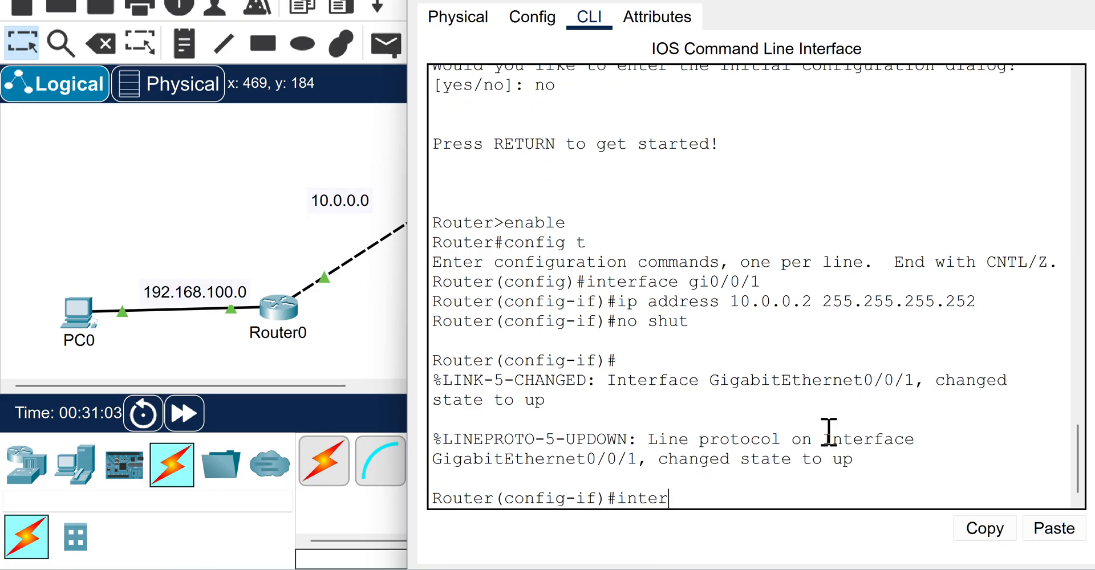
{"action": "type", "text": "face gi"}
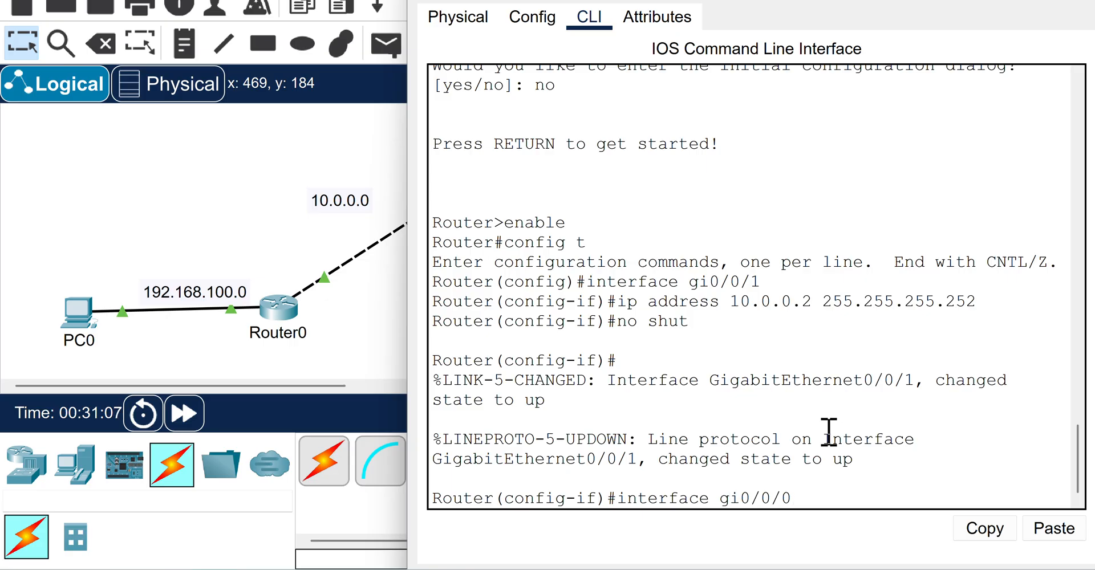
{"action": "type", "text": "0/0/0"}
{"action": "key", "text": "Return"}
Move Router3's window off Router2 and inspect Router2's GigabitEthernet0/0/1 and GigabitEthernet0/0/0 interface settings
{"action": "left_click_drag", "start_coordinate": [810, 0], "coordinate": [254, 0]}
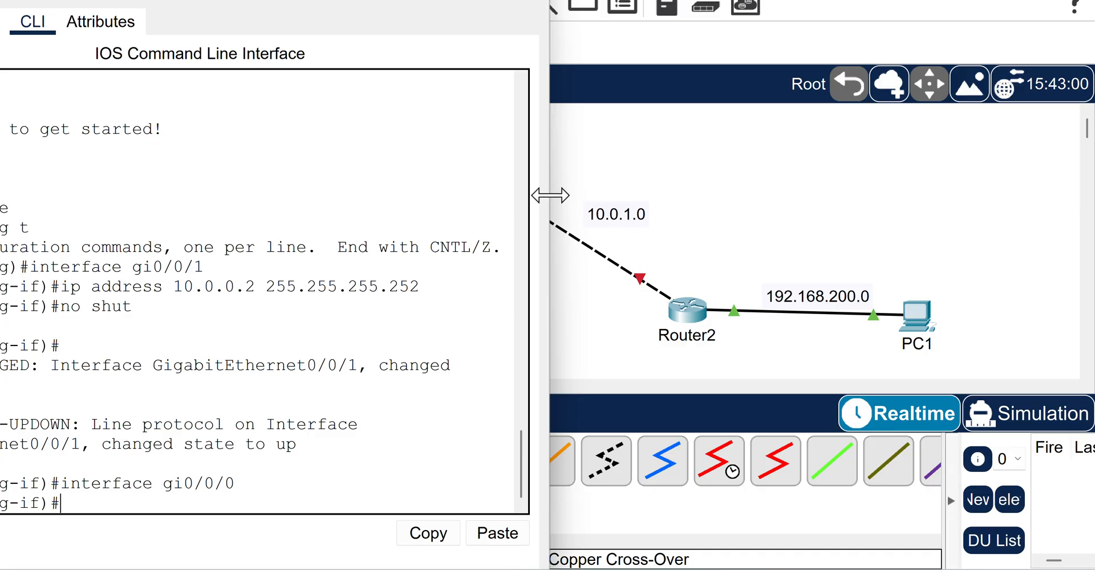
{"action": "left_click_drag", "start_coordinate": [293, 4], "coordinate": [368, 2]}
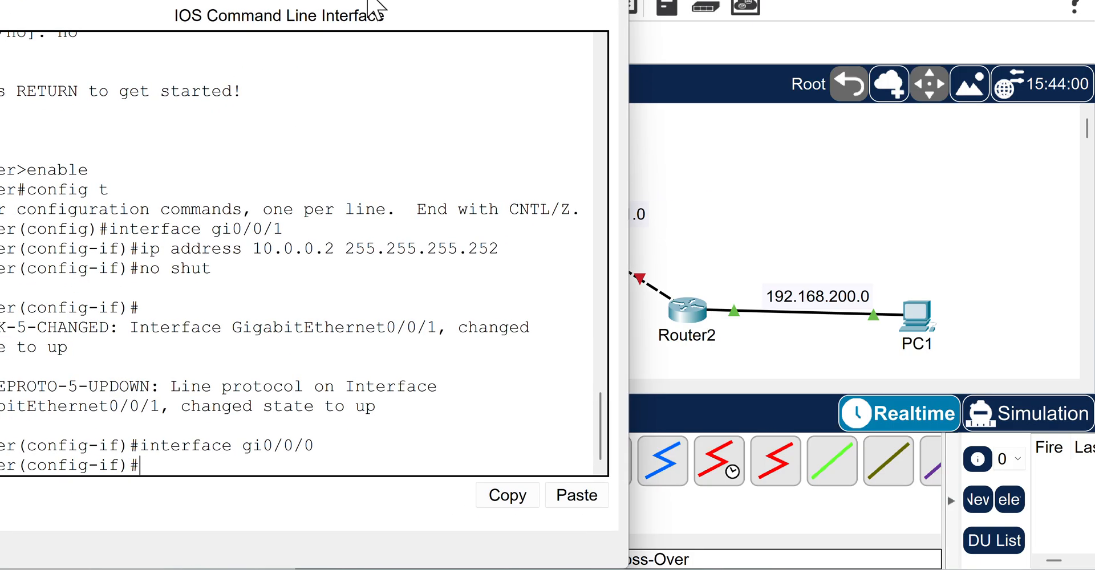
{"action": "left_click", "coordinate": [684, 318]}
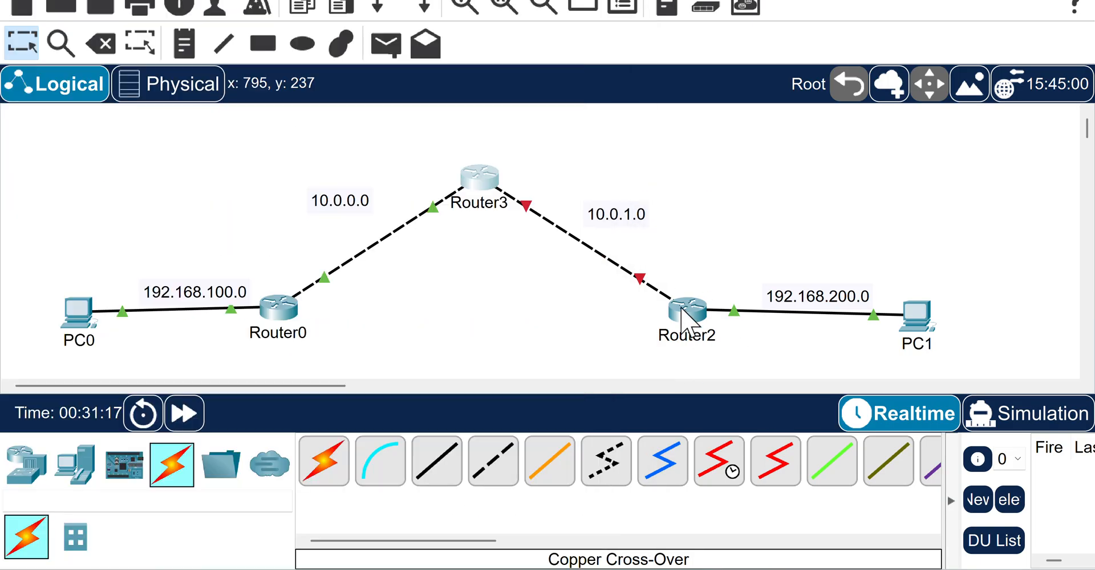
{"action": "left_click", "coordinate": [683, 318]}
{"action": "left_click", "coordinate": [430, 3]}
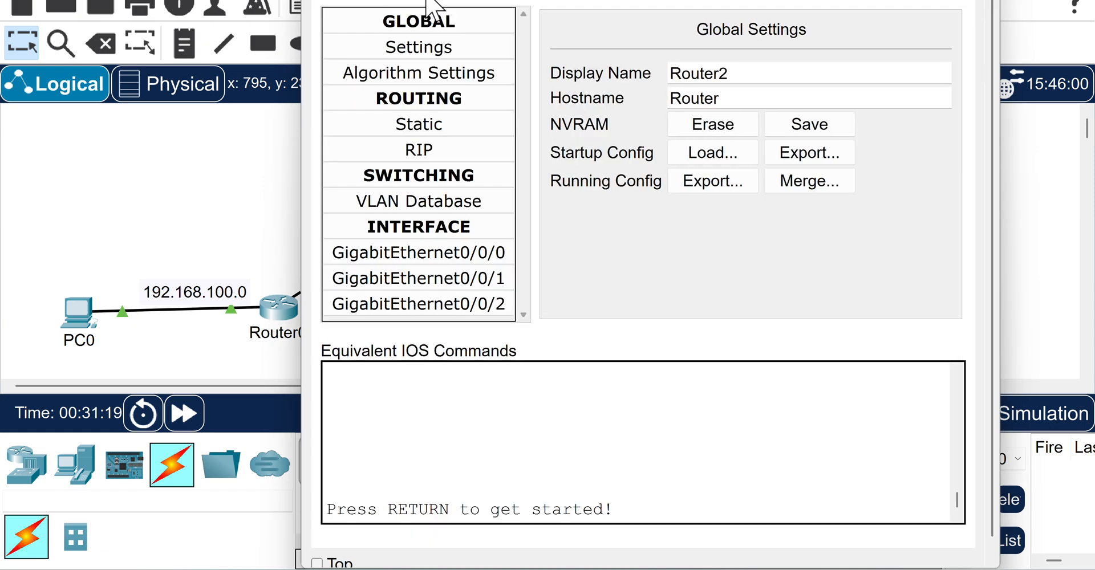
{"action": "left_click", "coordinate": [440, 279]}
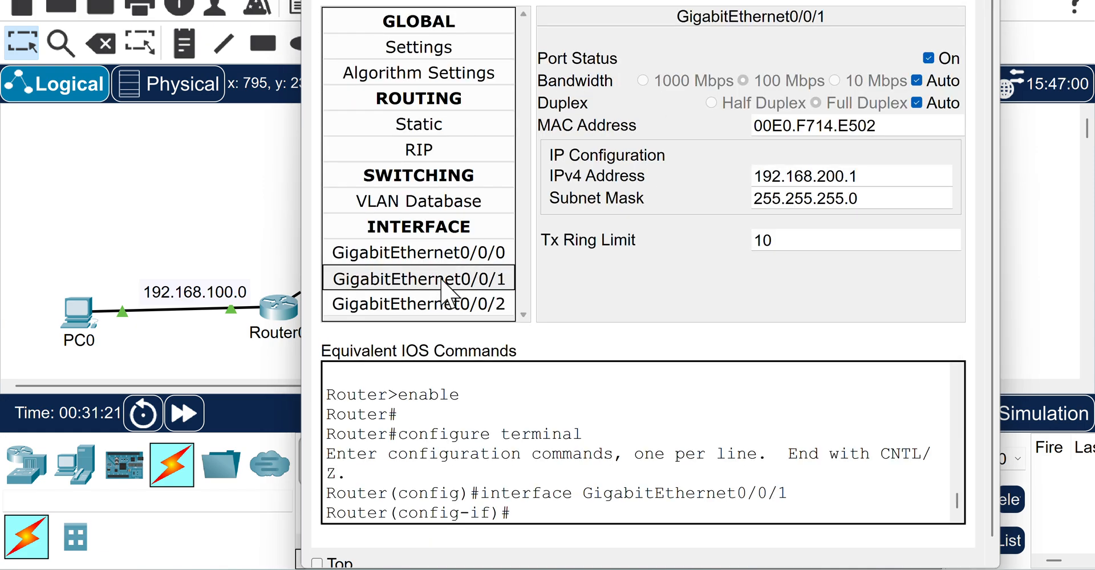
{"action": "left_click", "coordinate": [455, 255]}
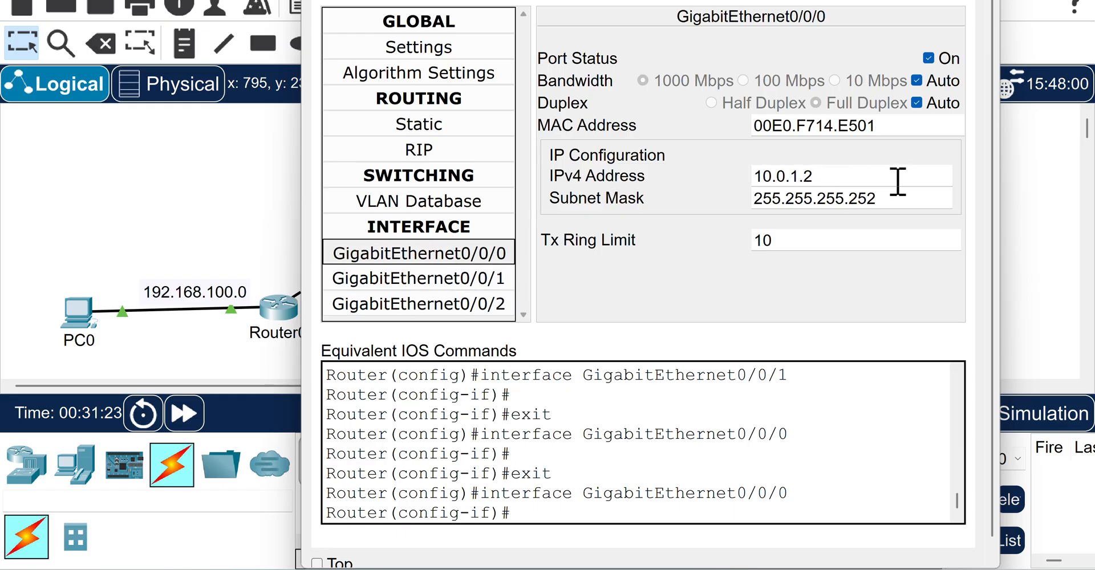
{"action": "left_click", "coordinate": [980, 1]}
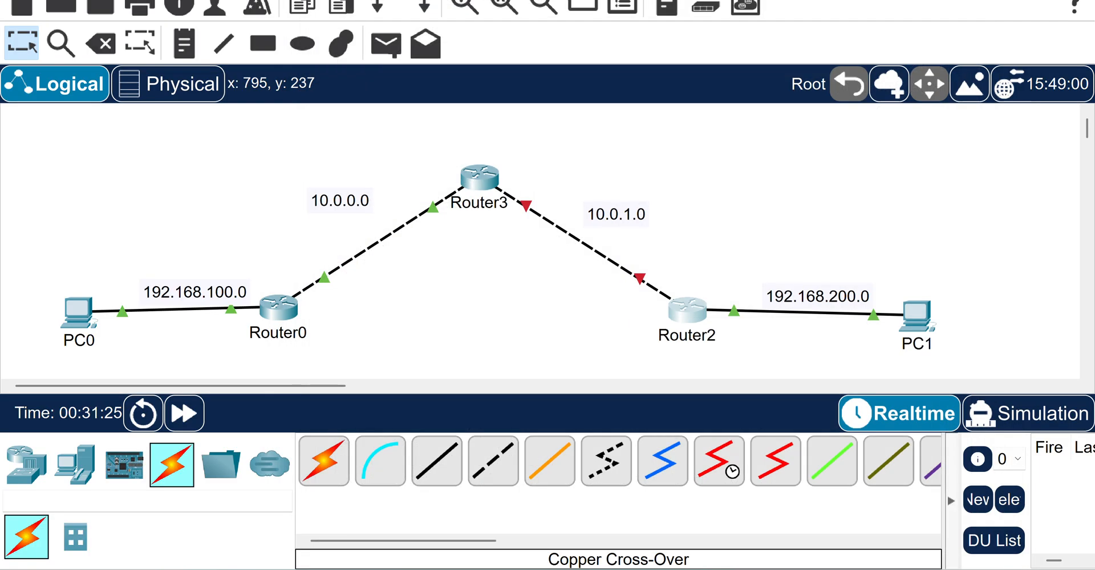
Return to Router3's command line and try to assign 10.0.1.1 with mask 25.255.255.0 to gi0/0/0
{"action": "left_click", "coordinate": [484, 179]}
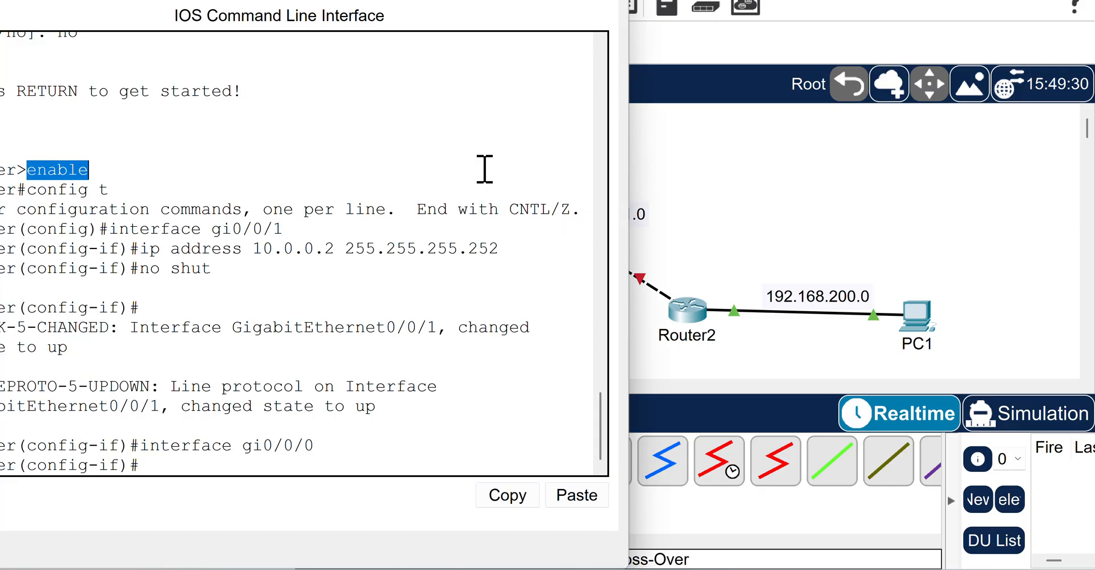
{"action": "left_click", "coordinate": [388, 465]}
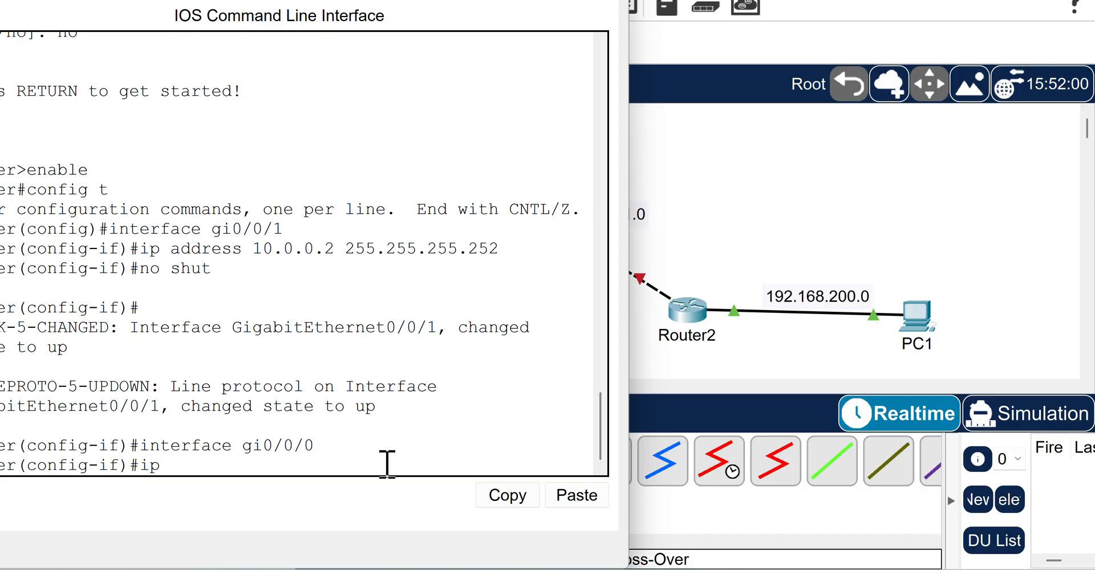
{"action": "type", "text": "ip address 10."}
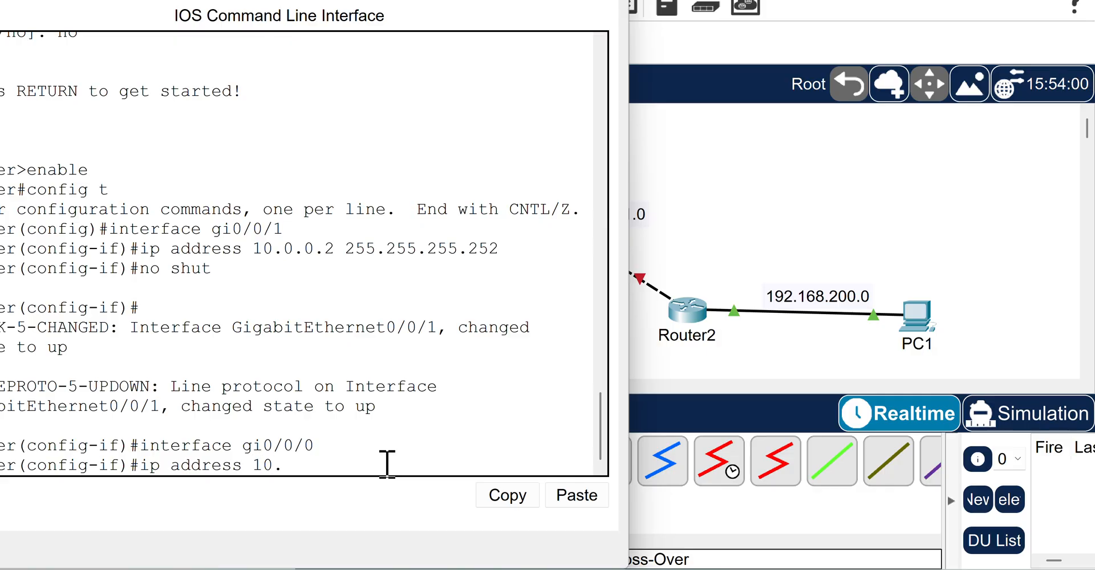
{"action": "type", "text": "0.1.1 25.255.255.0"}
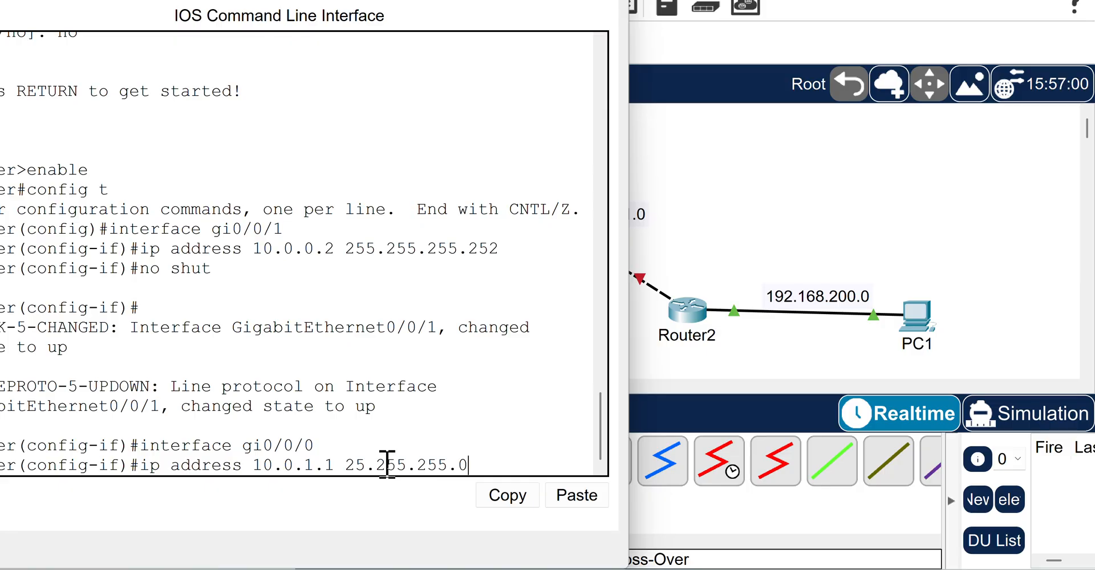
{"action": "key", "text": "Return"}
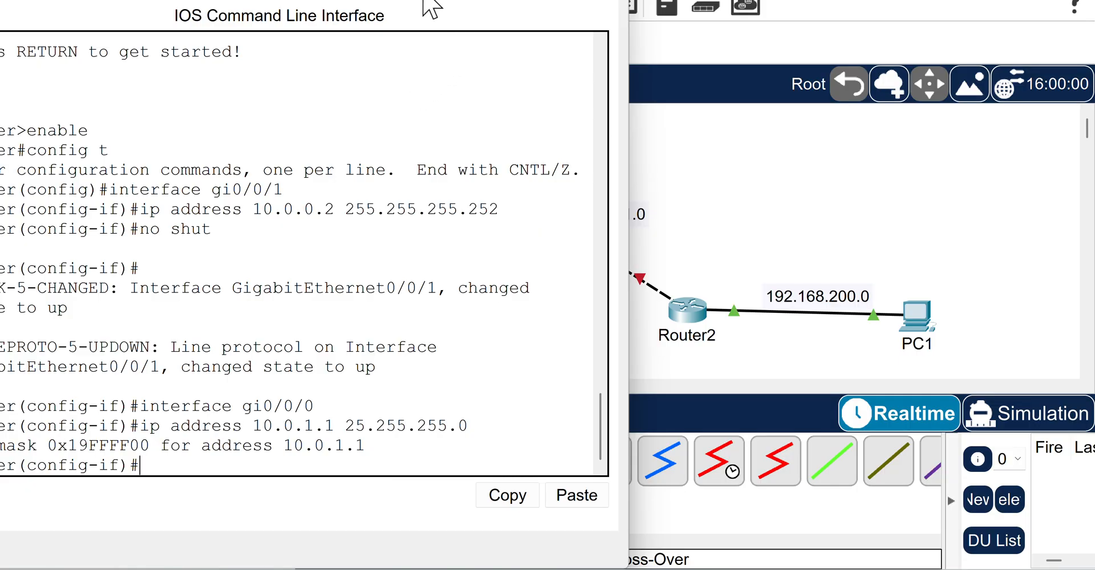
Recall the IP address command and resubmit 10.0.1.1 with the subnet mask corrected to 255.255.255.0
{"action": "key", "text": "Up"}
{"action": "key", "text": "Left"}
{"action": "key", "text": "Left"}
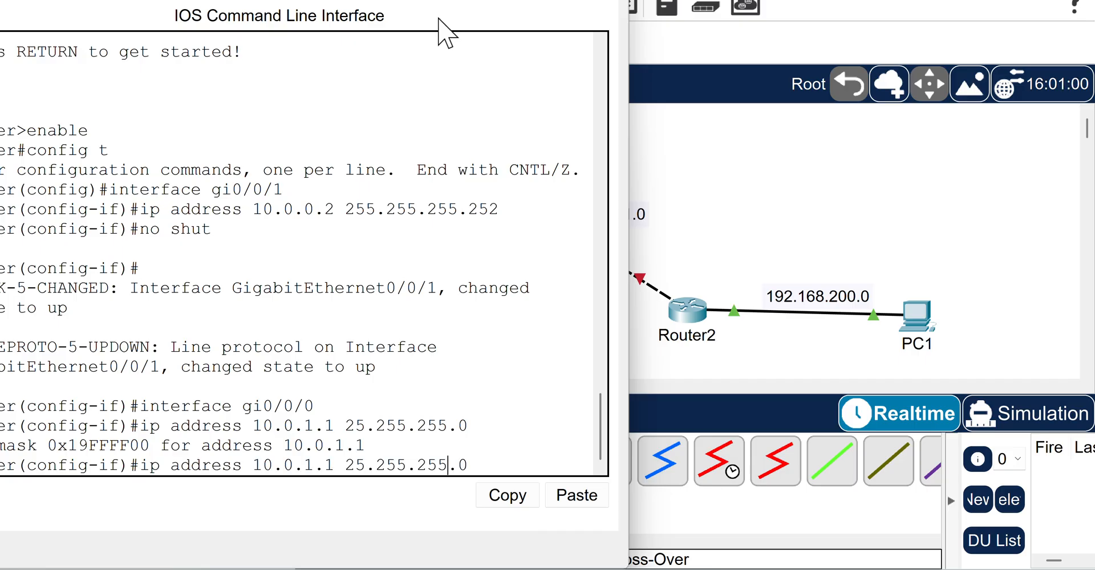
{"action": "key", "text": "Left"}
{"action": "type", "text": "5"}
{"action": "key", "text": "Return"}
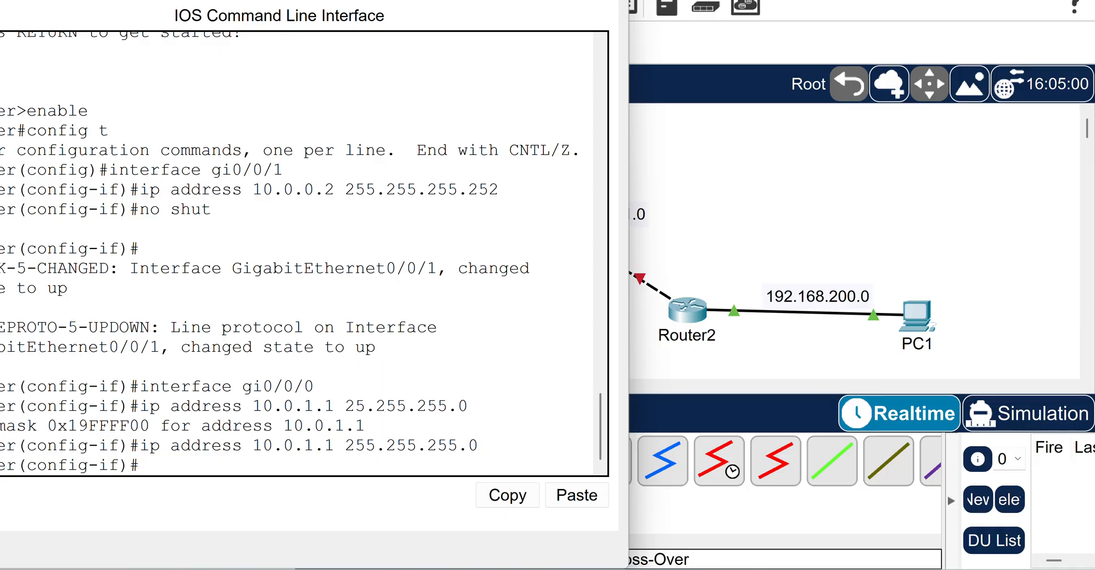
Enable Router3's gi0/0/0 interface with no shut and exit to global configuration mode
{"action": "type", "text": "no shut"}
{"action": "key", "text": "Return"}
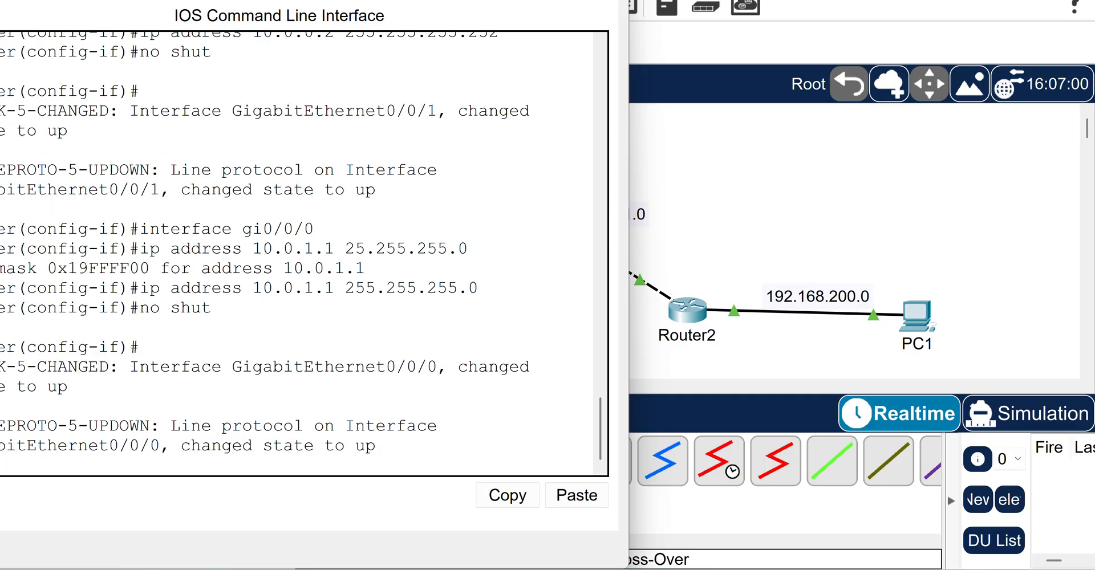
{"action": "left_click_drag", "start_coordinate": [297, 5], "coordinate": [380, 5]}
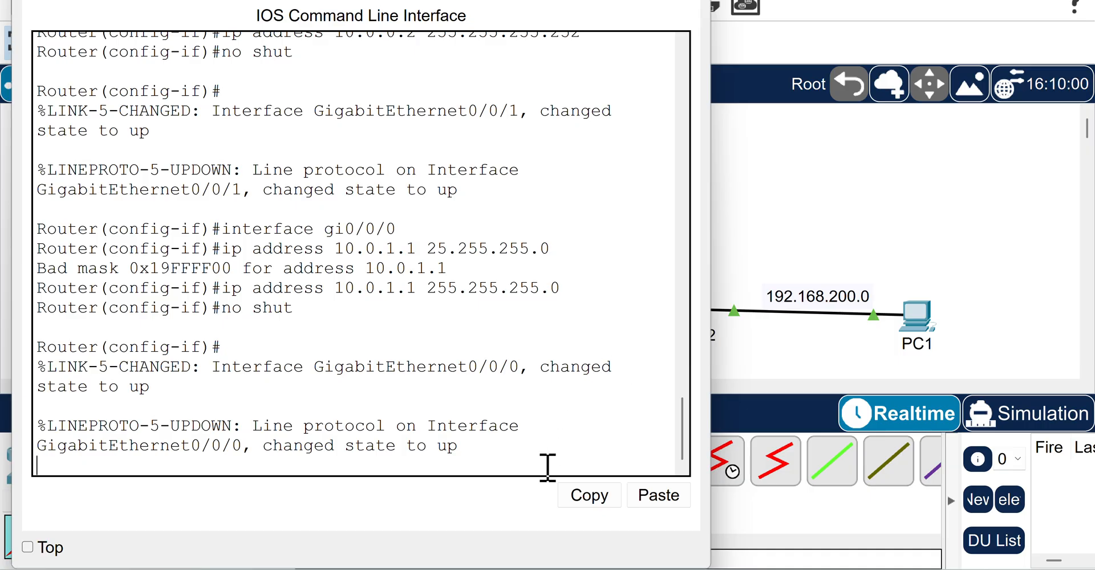
{"action": "key", "text": "Return"}
{"action": "type", "text": "ex"}
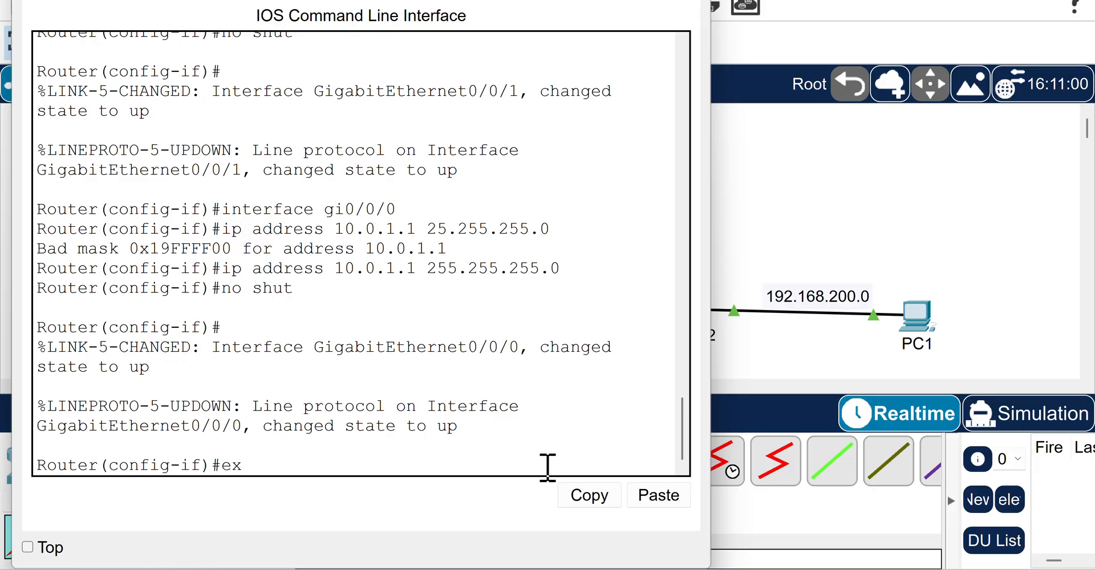
{"action": "type", "text": "it"}
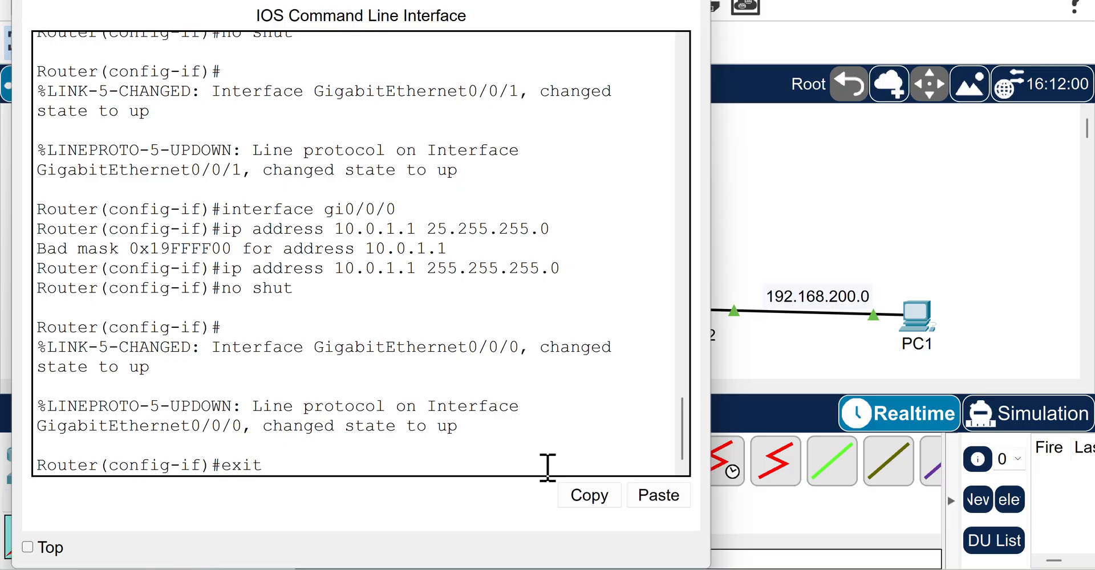
{"action": "key", "text": "Return"}
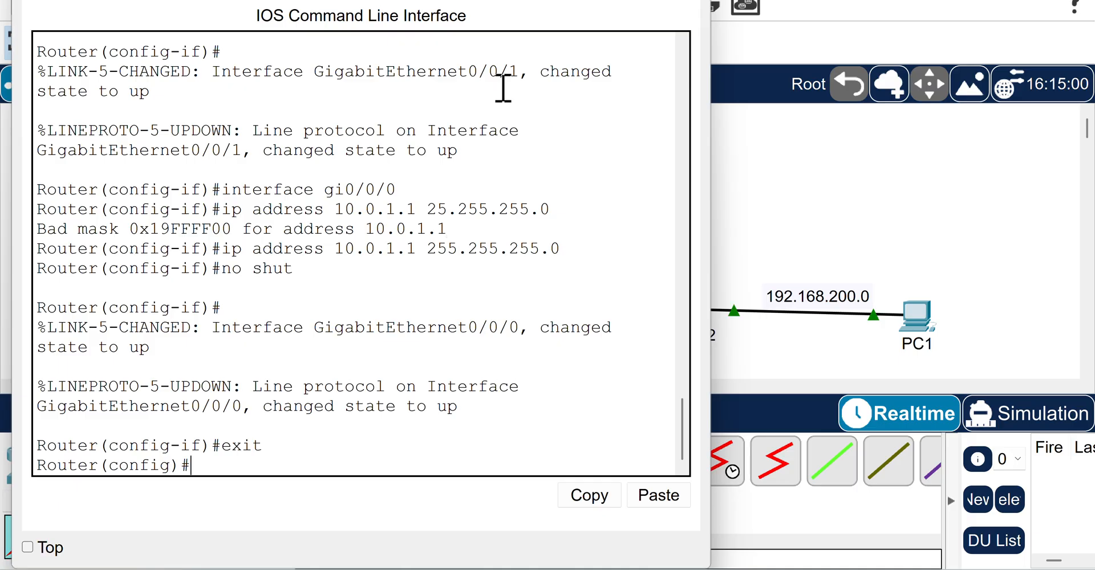
Enter EIGRP router configuration with autonomous system number 100 on Router3
{"action": "left_click_drag", "start_coordinate": [352, 6], "coordinate": [461, 6]}
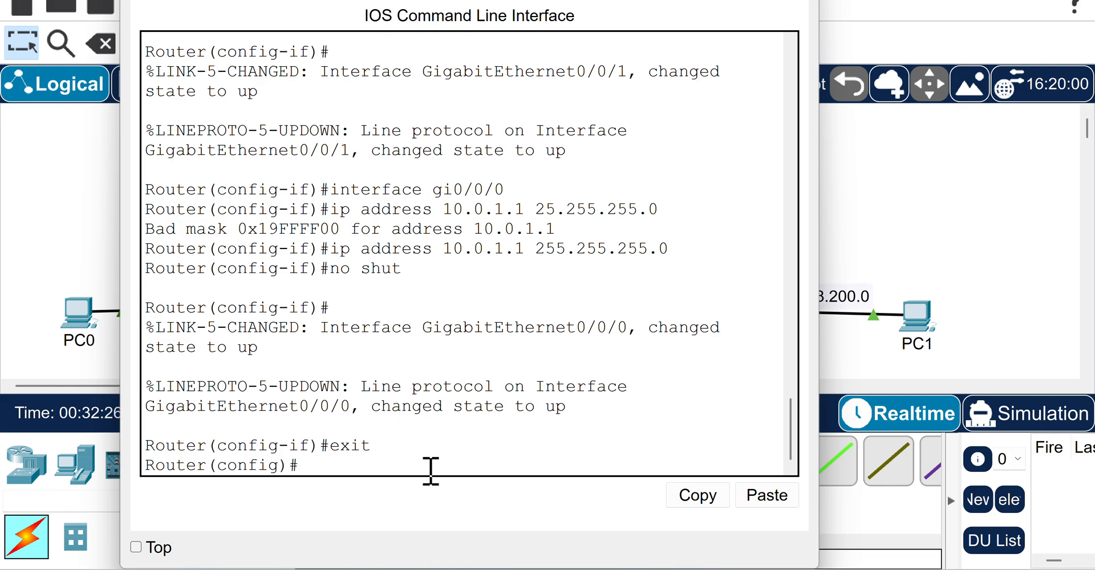
{"action": "type", "text": "router eigr"}
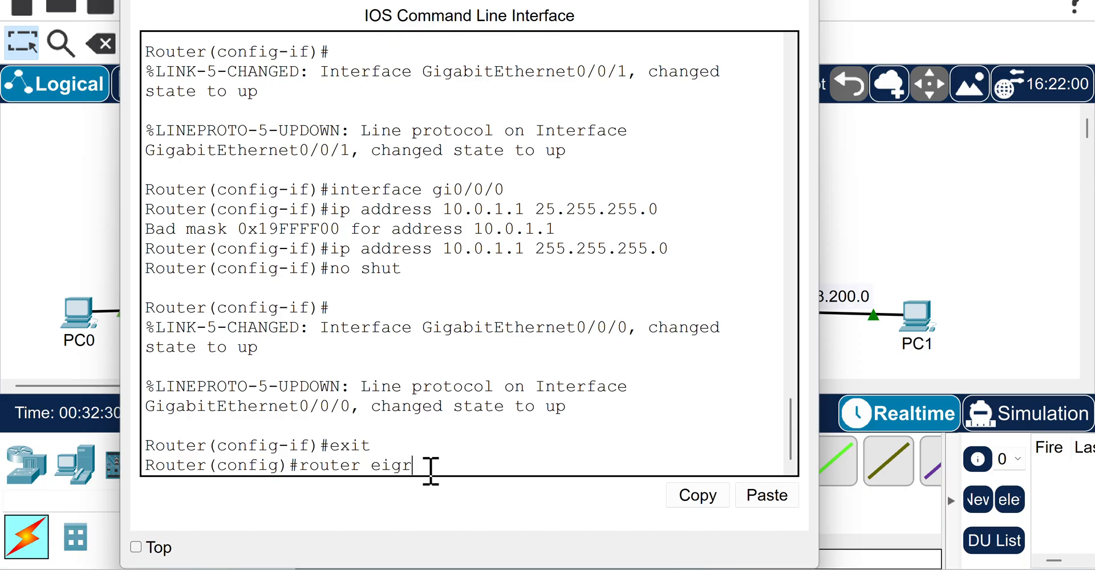
{"action": "type", "text": "p 100"}
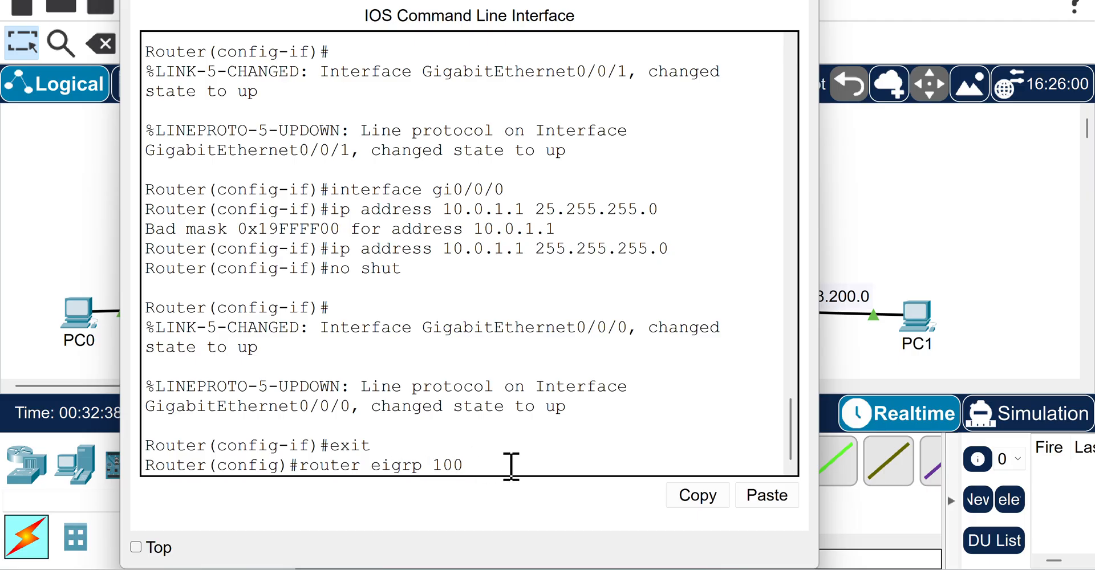
{"action": "key", "text": "Return"}
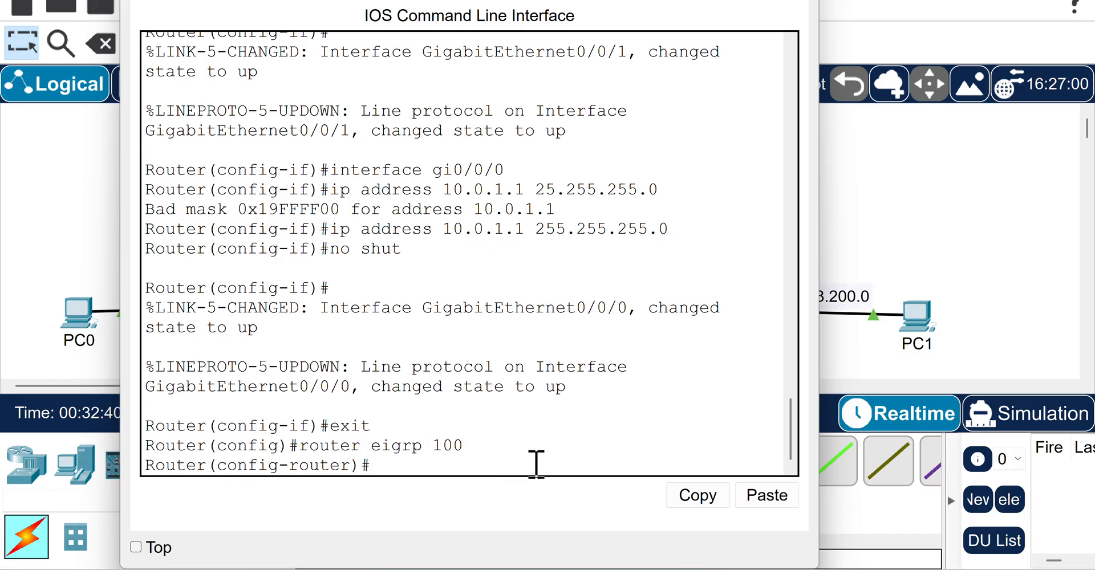
{"action": "left_click_drag", "start_coordinate": [293, 448], "coordinate": [472, 447]}
Advertise network 10.0.0.0 with wildcard mask 0.0.0.3 in Router3's EIGRP process
{"action": "left_click_drag", "start_coordinate": [354, 2], "coordinate": [746, 24]}
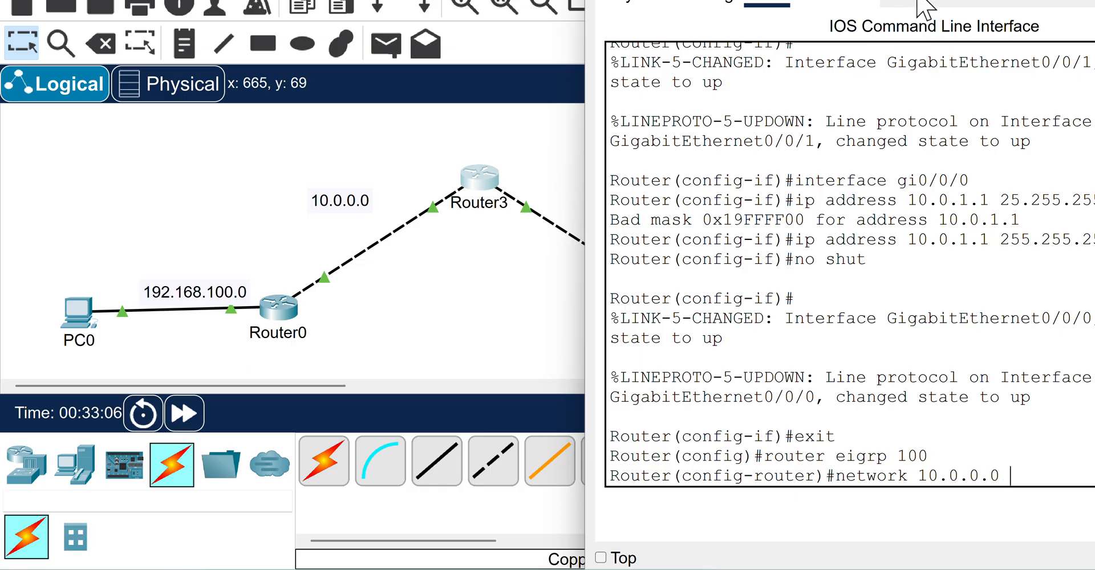
{"action": "left_click_drag", "start_coordinate": [920, 7], "coordinate": [792, 7]}
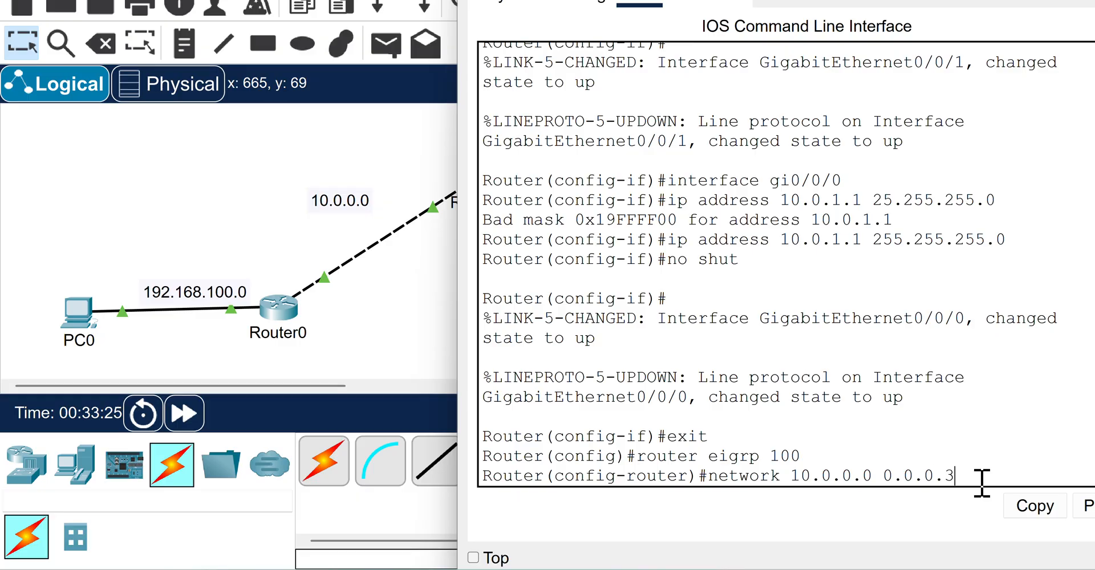
{"action": "left_click_drag", "start_coordinate": [957, 478], "coordinate": [885, 479]}
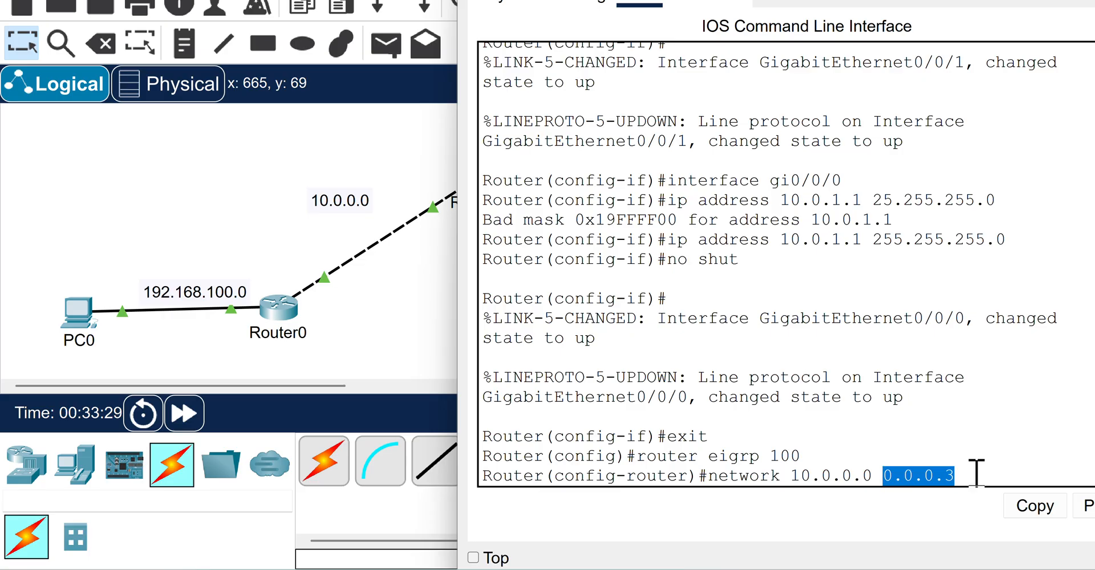
{"action": "left_click", "coordinate": [977, 472]}
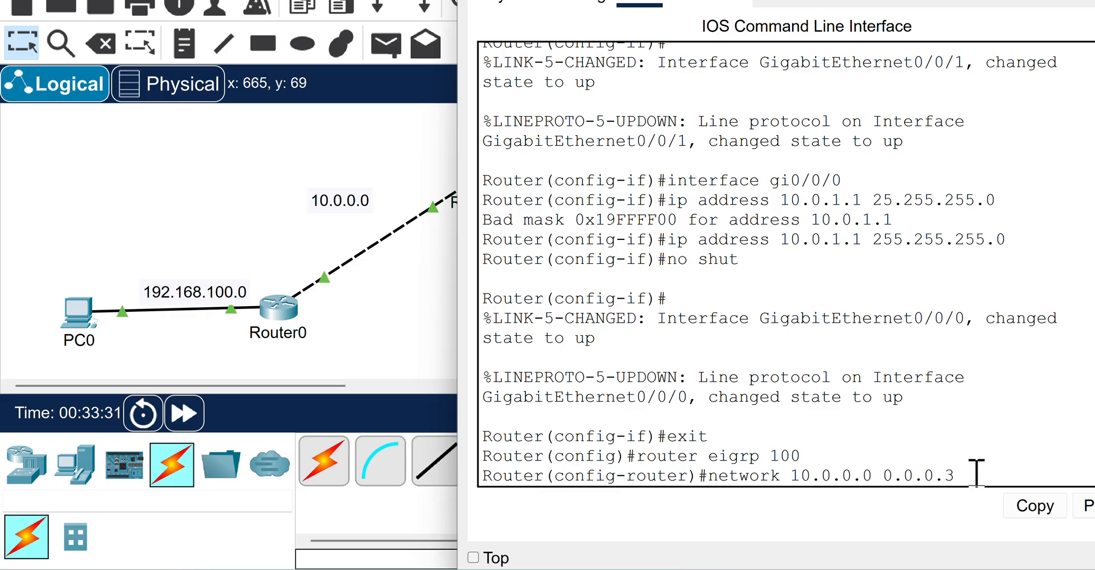
{"action": "key", "text": "Return"}
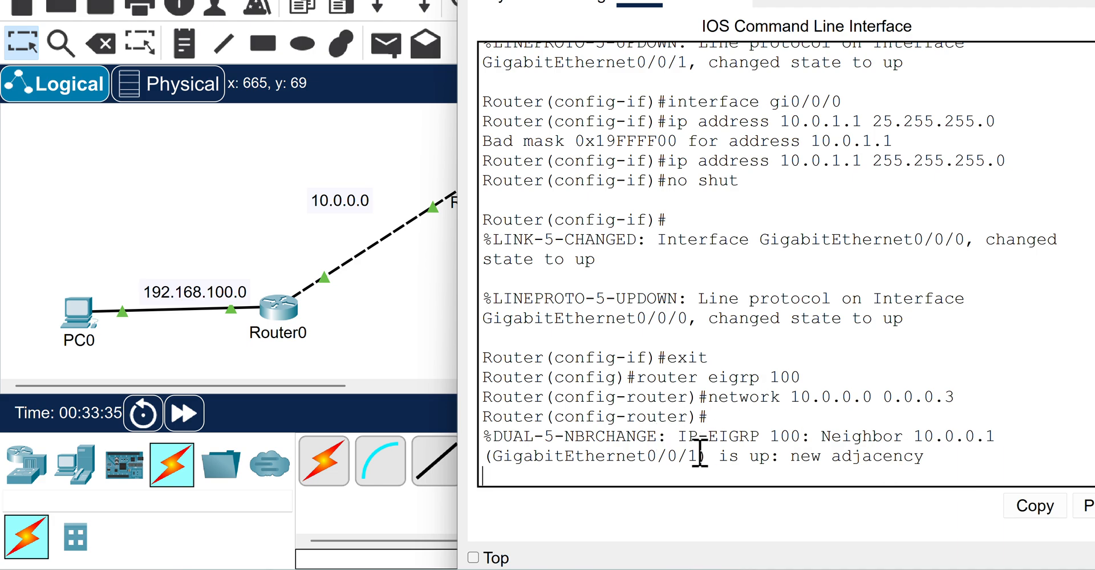
Advertise network 10.0.1.0 with wildcard mask 0.0.0.3 in Router3's EIGRP process
{"action": "left_click_drag", "start_coordinate": [700, 454], "coordinate": [940, 458]}
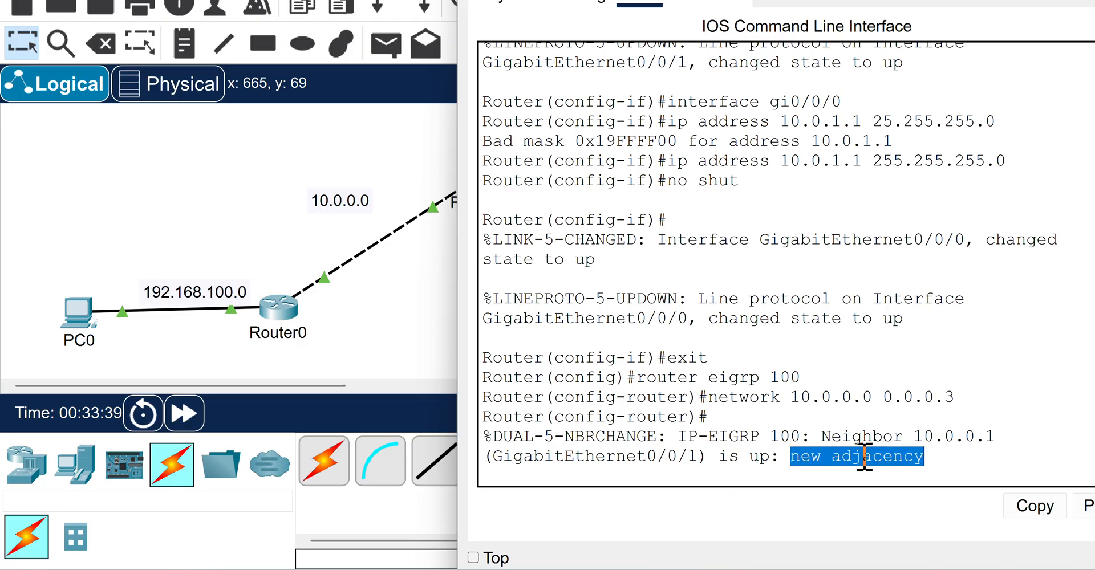
{"action": "left_click", "coordinate": [962, 457]}
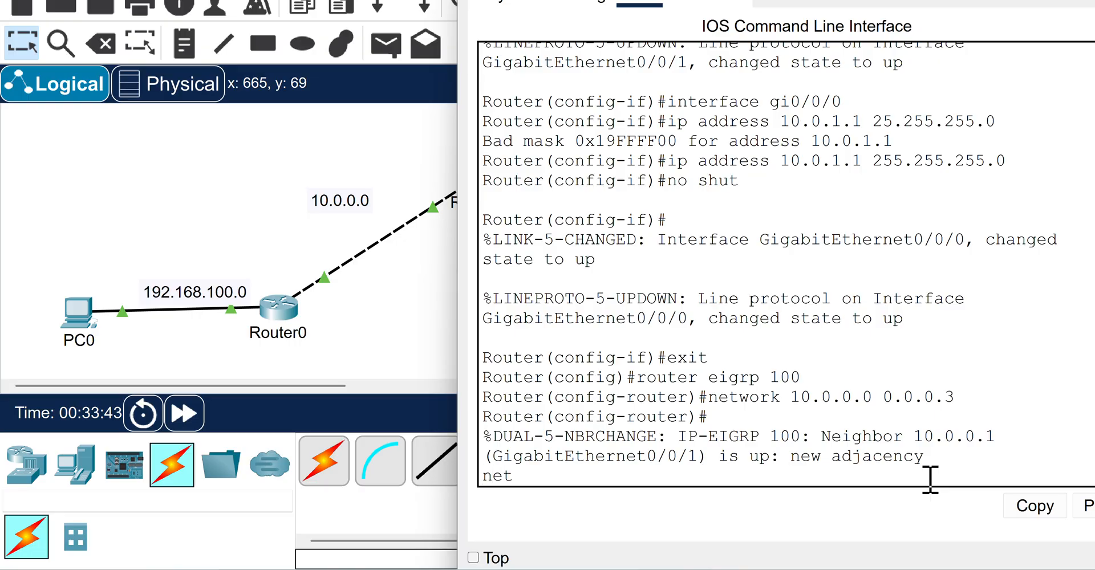
{"action": "type", "text": "network 10.0.1.0 0.0.0.3"}
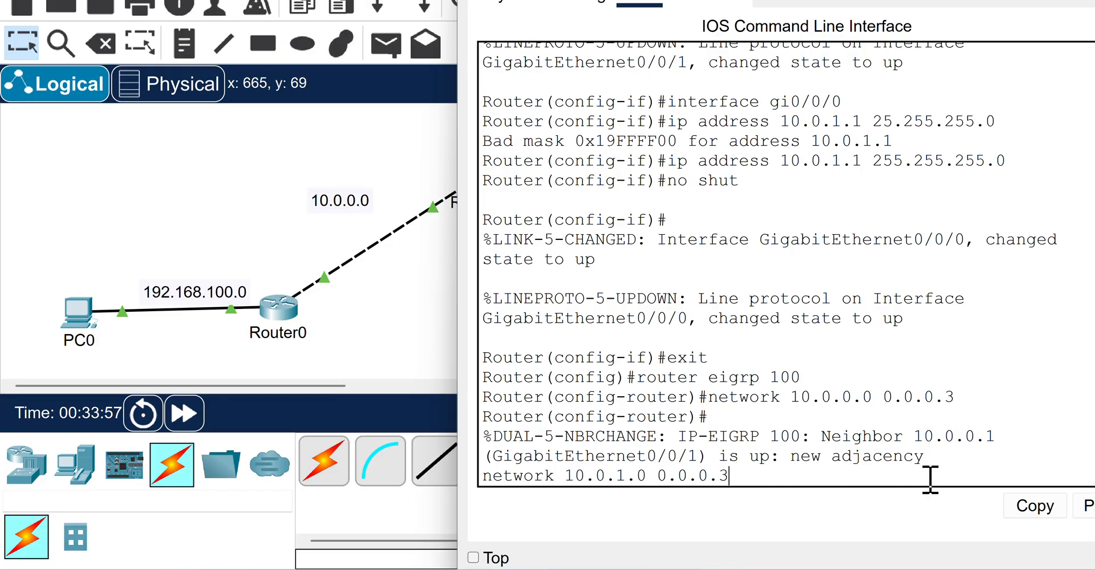
{"action": "key", "text": "Return"}
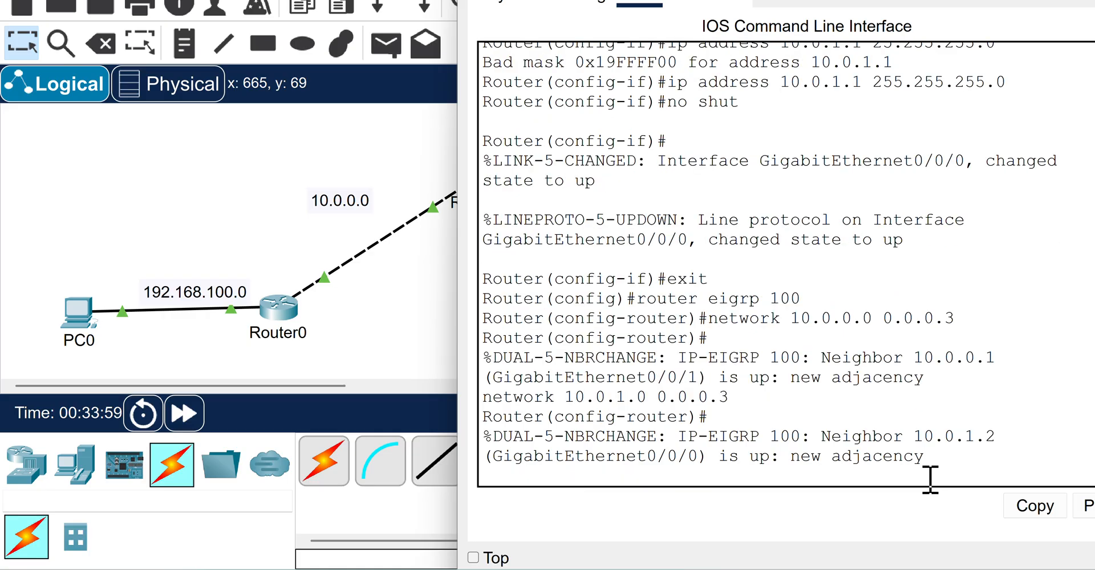
Disable automatic route summarization in Router3's EIGRP process with no auto-summary
{"action": "left_click_drag", "start_coordinate": [730, 456], "coordinate": [791, 482]}
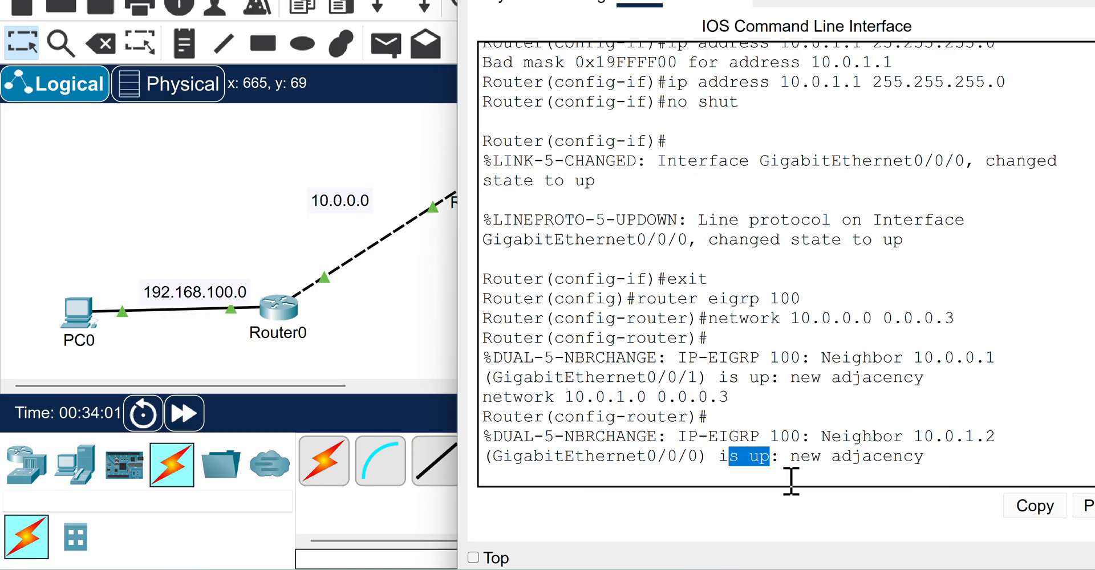
{"action": "left_click", "coordinate": [791, 482]}
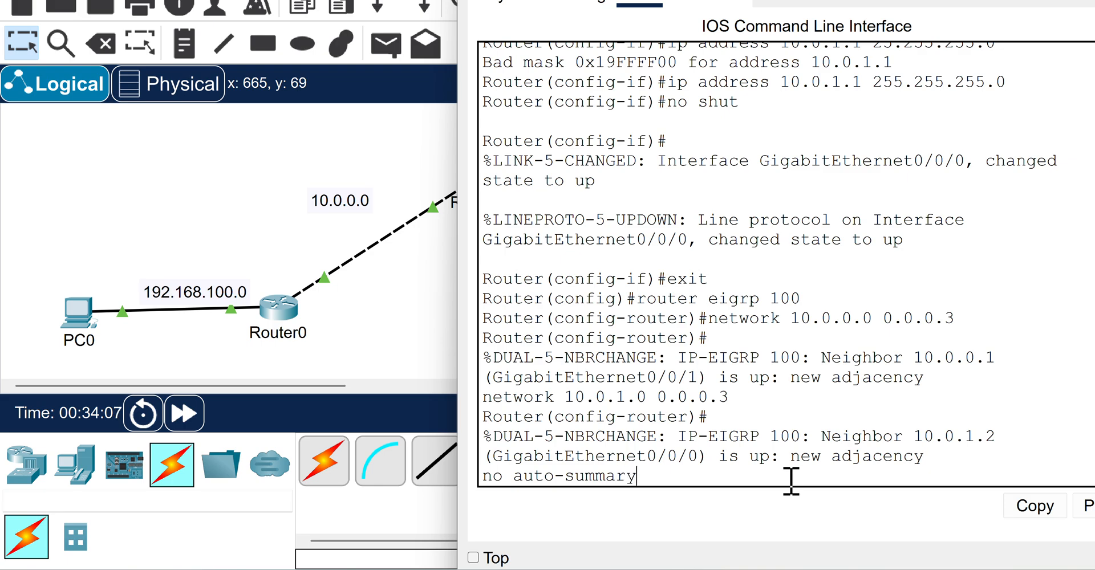
{"action": "key", "text": "Return"}
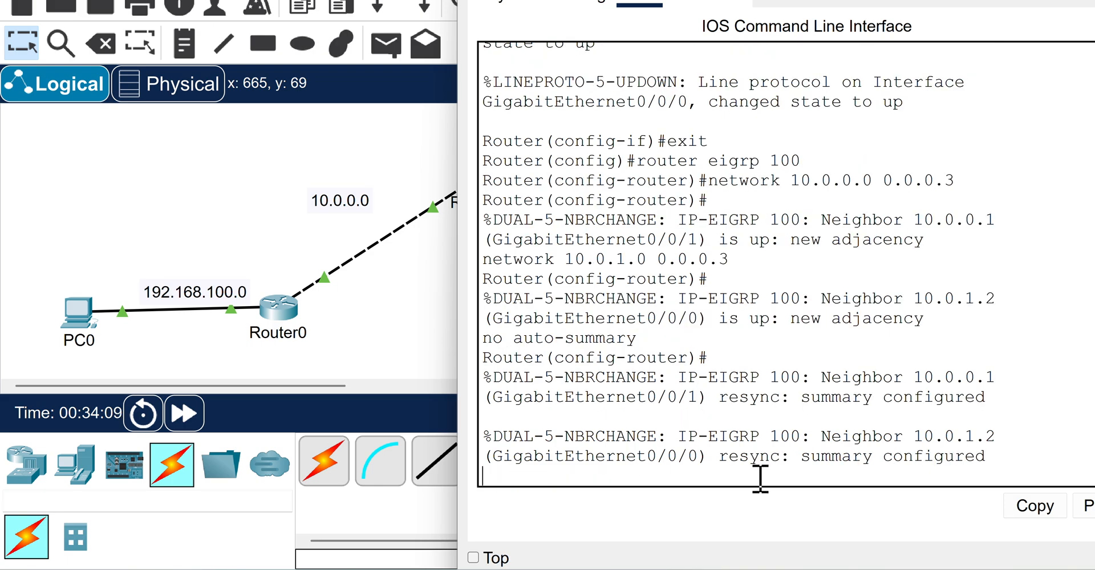
Exit Router3's EIGRP and global configuration modes to privileged EXEC and return to the topology workspace
{"action": "key", "text": "BackSpace"}
{"action": "key", "text": "BackSpace"}
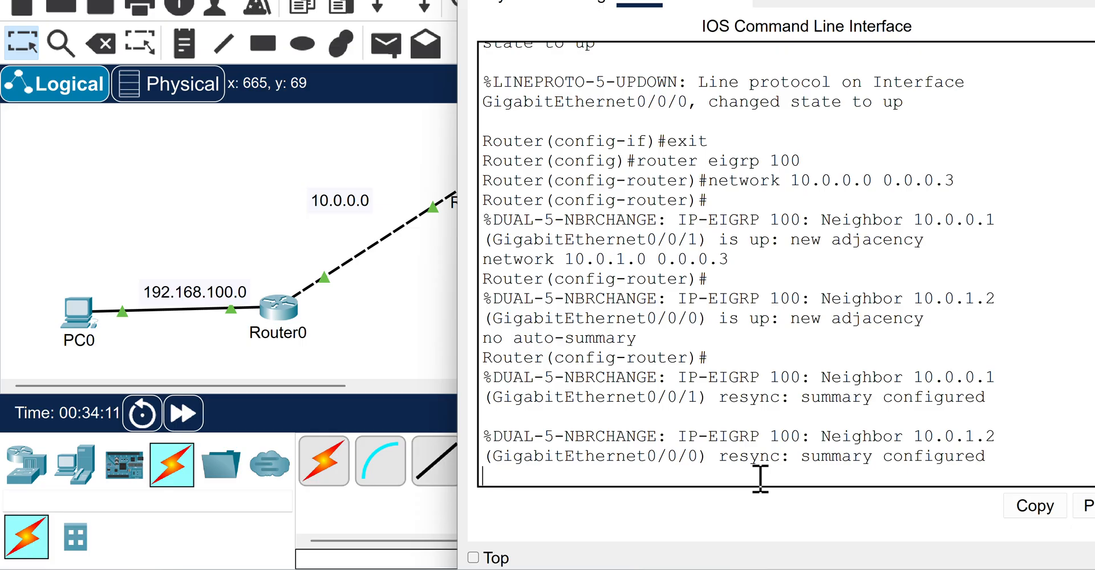
{"action": "key", "text": "Return"}
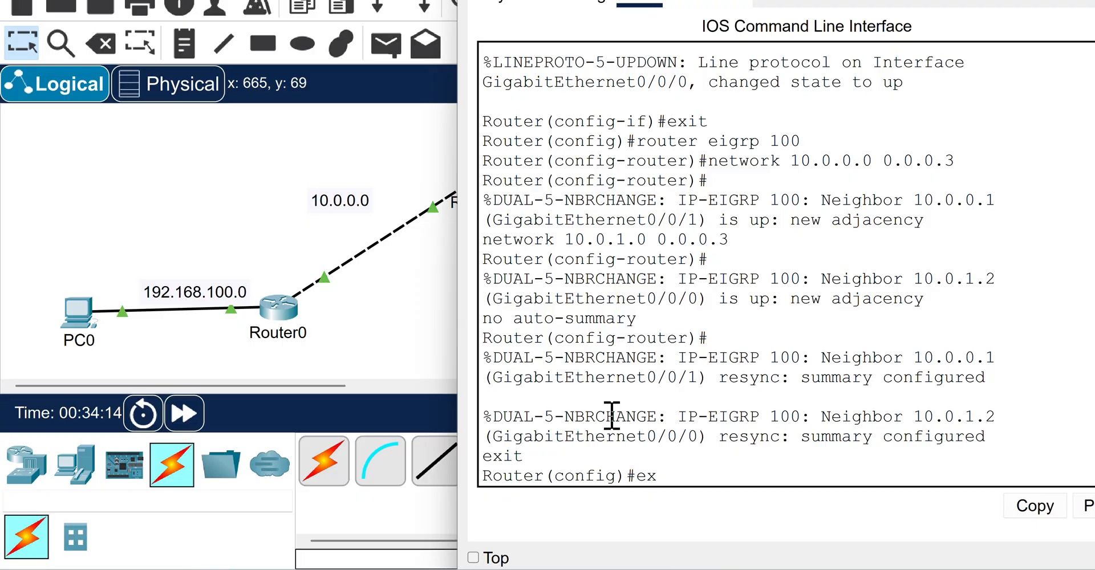
{"action": "type", "text": "exit"}
{"action": "key", "text": "Return"}
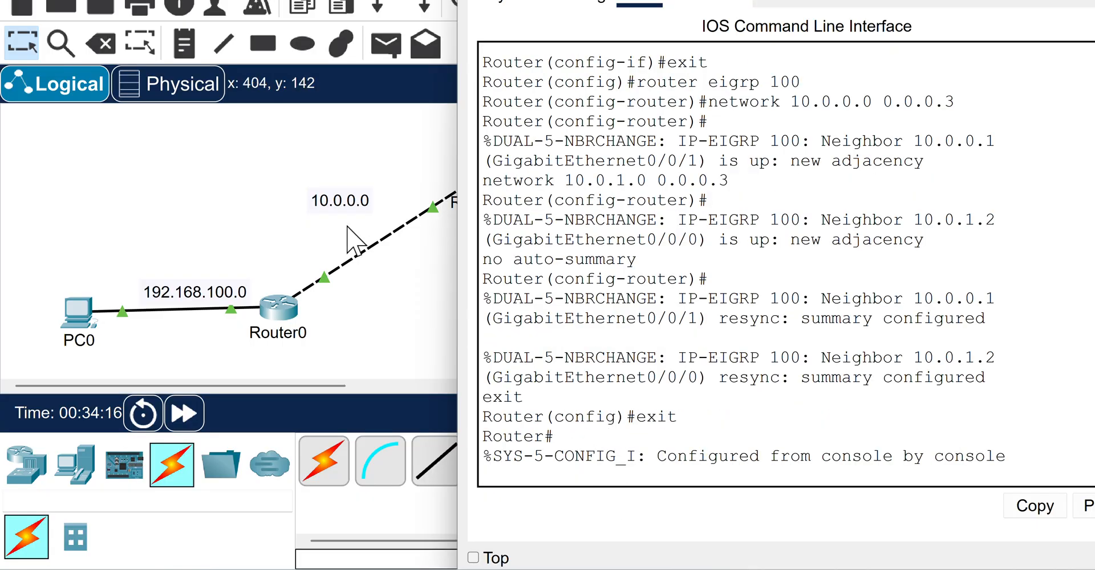
{"action": "left_click", "coordinate": [217, 161]}
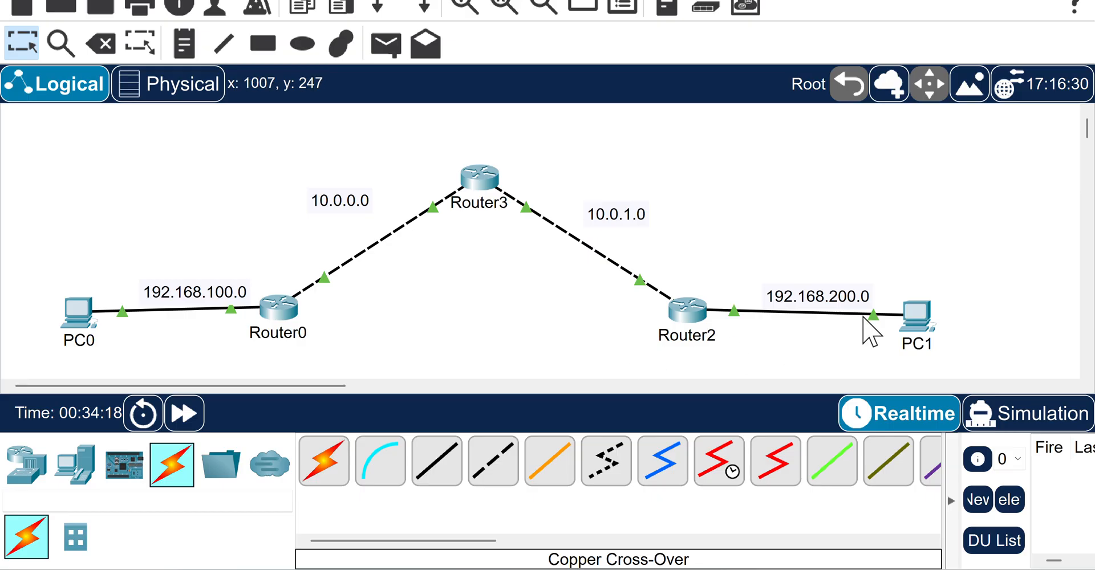
Check PC0's default gateway and its FastEthernet0 IPv4 address and subnet mask, and close the PC0 window
{"action": "double_click", "coordinate": [65, 315]}
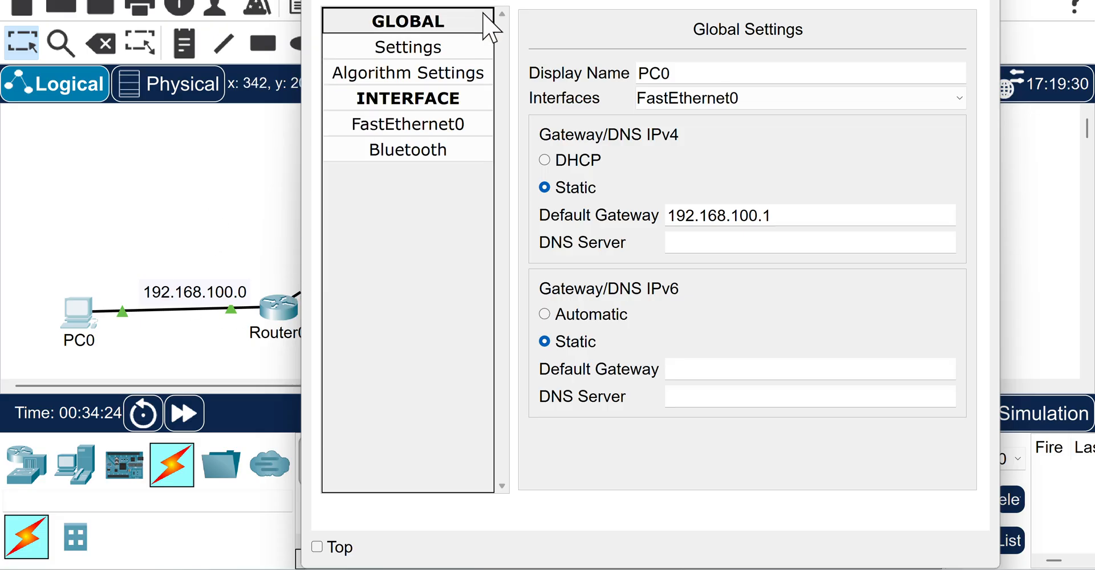
{"action": "left_click", "coordinate": [505, 6]}
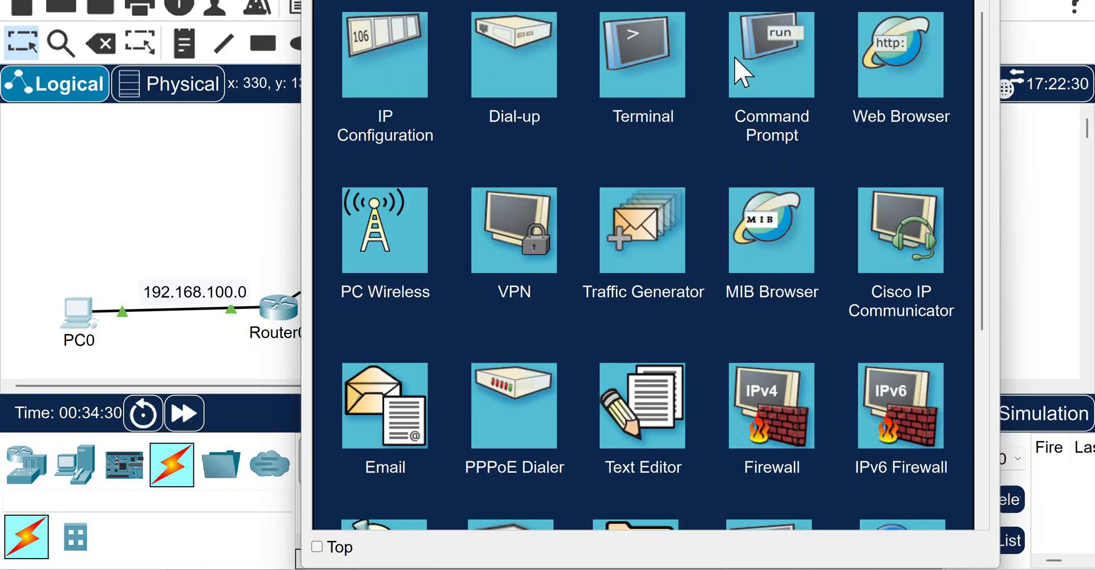
{"action": "left_click", "coordinate": [436, 5]}
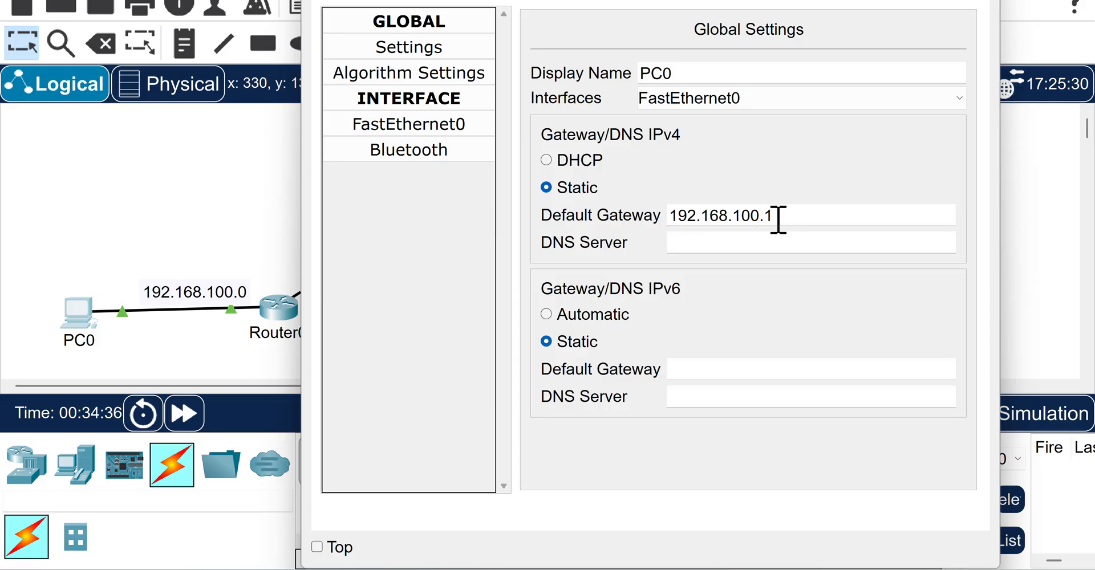
{"action": "left_click", "coordinate": [426, 135]}
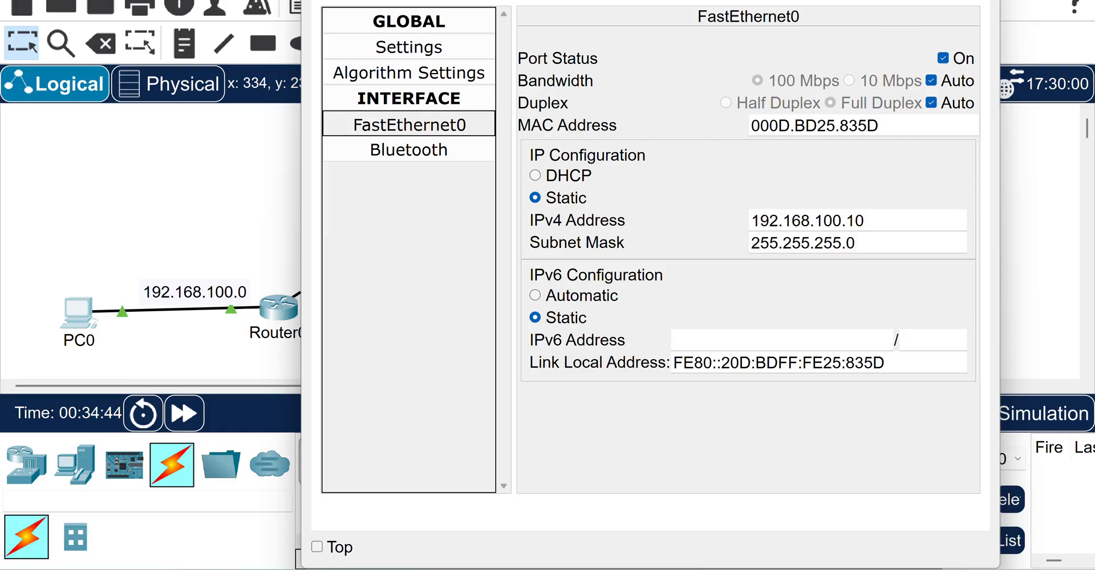
{"action": "left_click", "coordinate": [983, 1]}
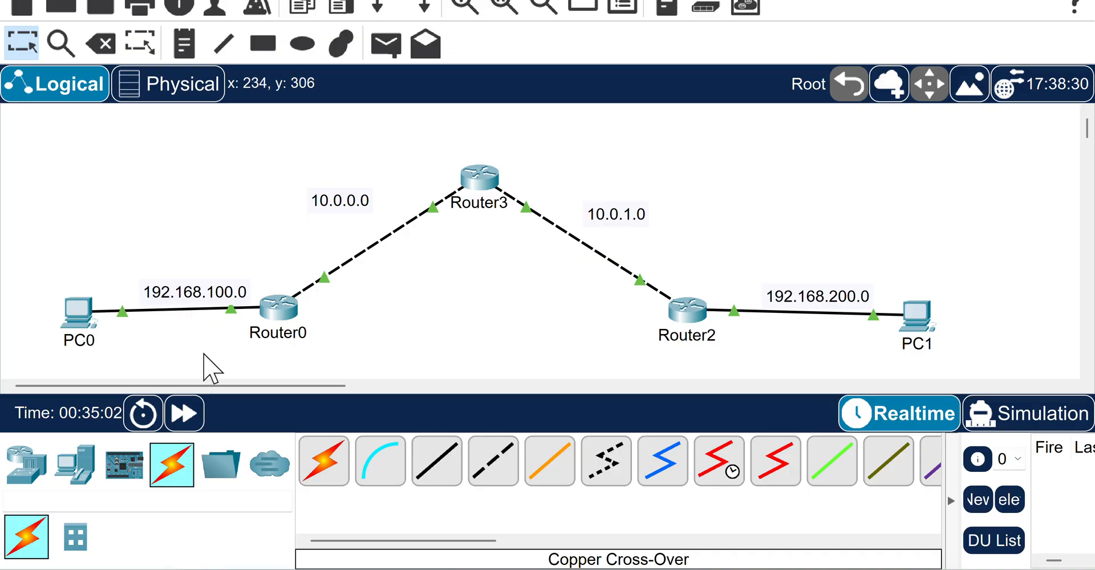
Ping 192.168.200.10 from PC0's Command Prompt, review the packet statistics and close the PC0 window
{"action": "mouse_move", "coordinate": [205, 310]}
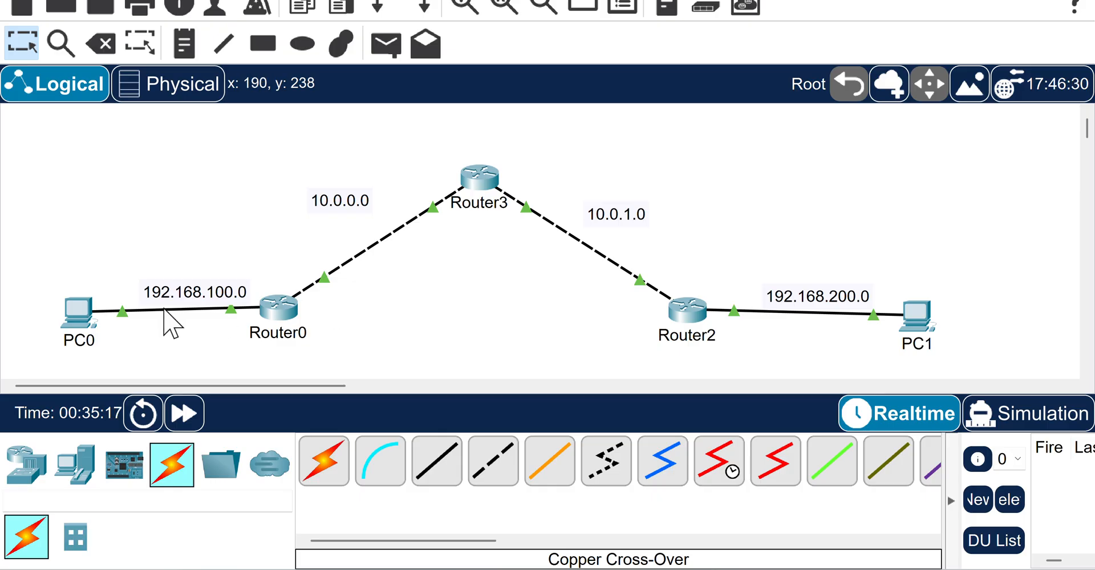
{"action": "left_click", "coordinate": [80, 311]}
{"action": "left_click", "coordinate": [80, 311]}
{"action": "left_click", "coordinate": [80, 311]}
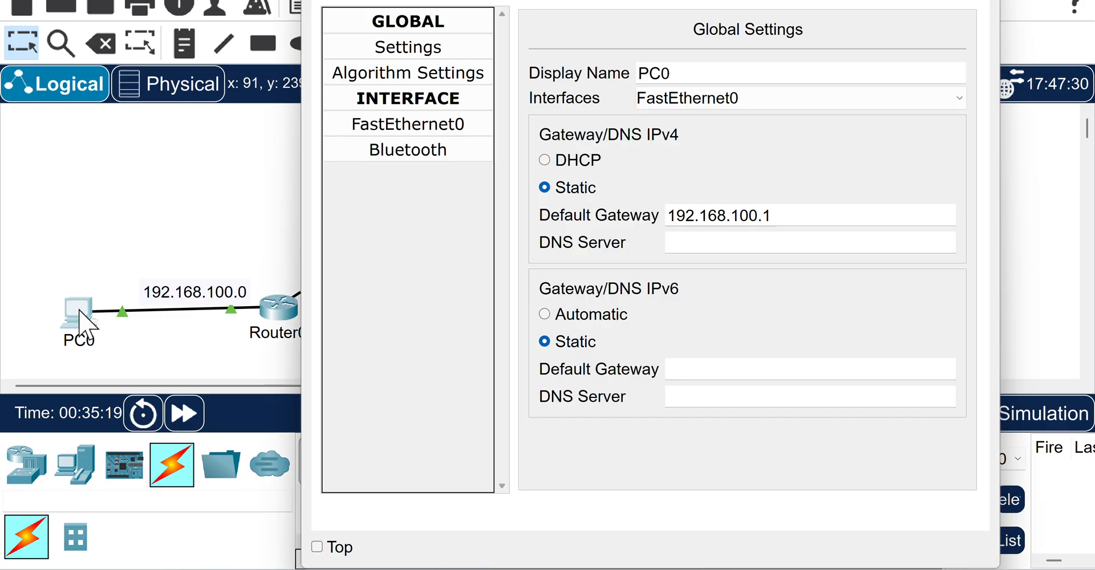
{"action": "left_click", "coordinate": [494, 9]}
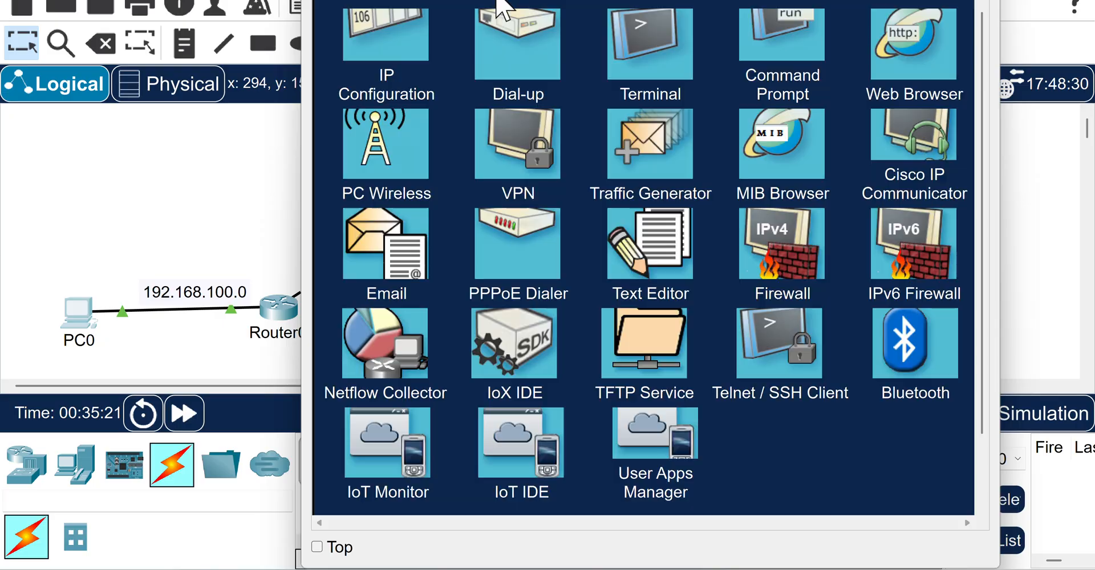
{"action": "left_click", "coordinate": [747, 63]}
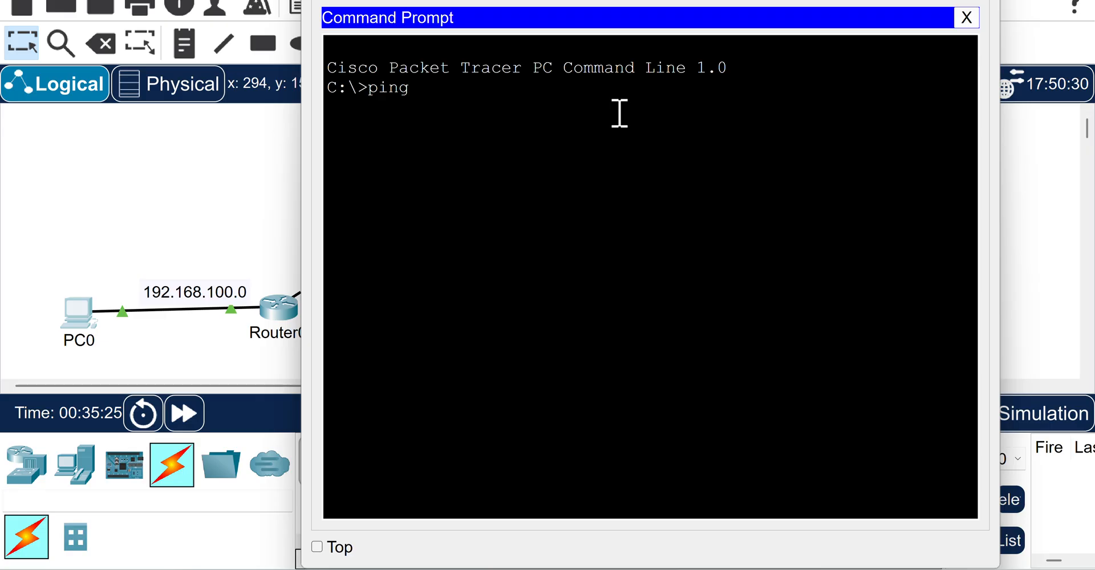
{"action": "type", "text": "ping 192.168.200"}
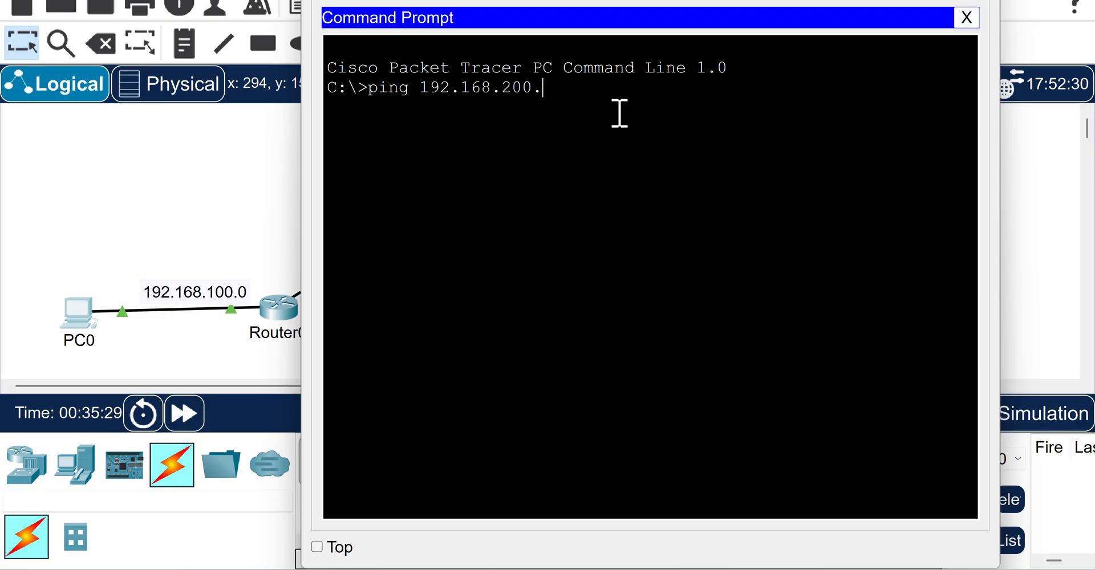
{"action": "type", "text": ".10"}
{"action": "key", "text": "Return"}
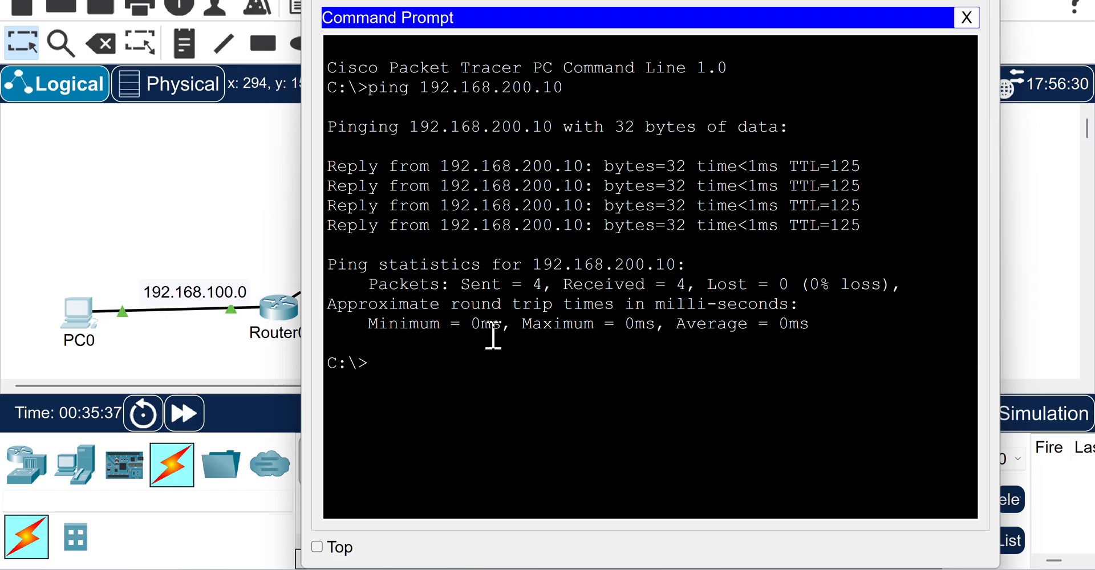
{"action": "left_click_drag", "start_coordinate": [534, 283], "coordinate": [706, 284]}
{"action": "left_click", "coordinate": [716, 445]}
{"action": "left_click", "coordinate": [982, 1]}
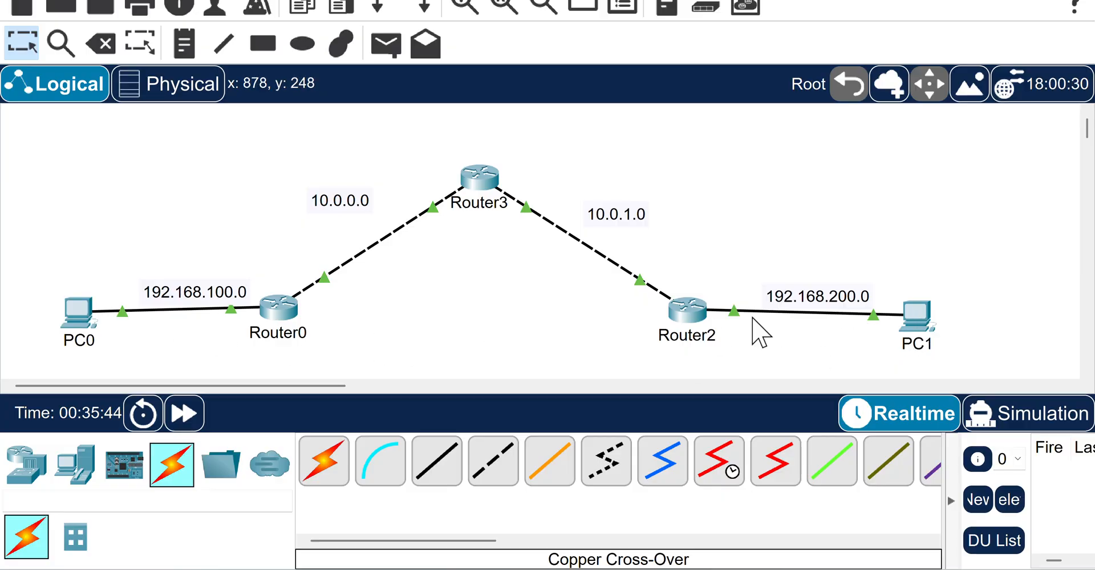
Display Router3's EIGRP neighbor table with show ip eigrp neighbors in its command line
{"action": "left_click_drag", "start_coordinate": [927, 315], "coordinate": [930, 310]}
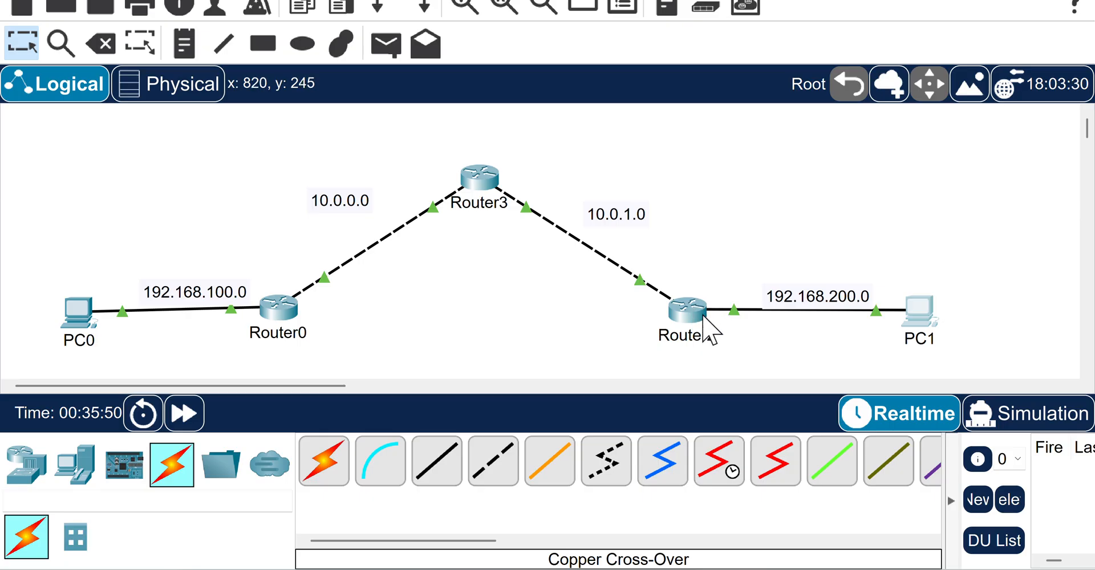
{"action": "left_click", "coordinate": [485, 182]}
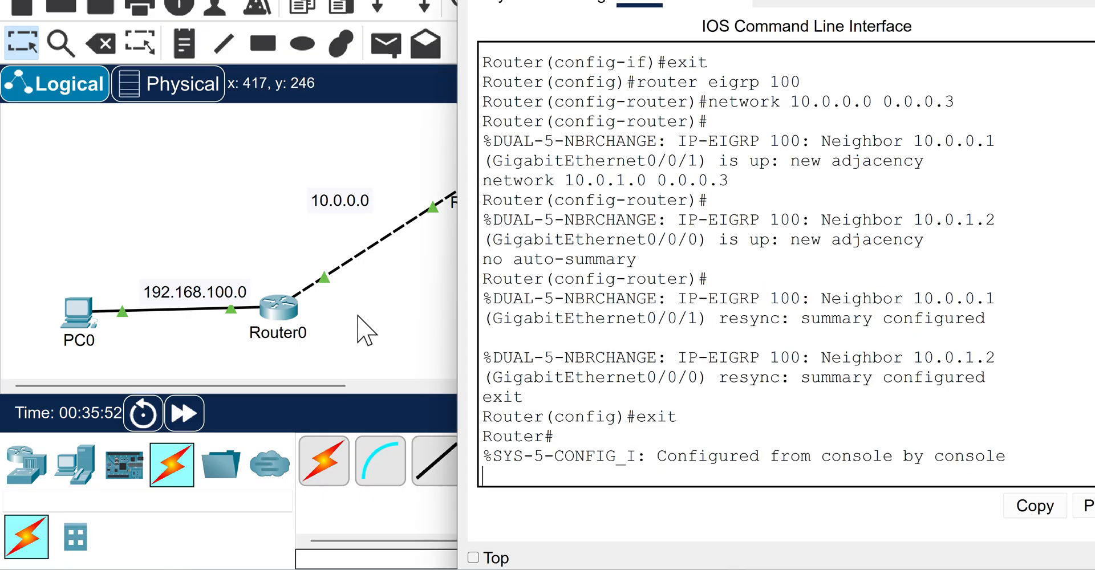
{"action": "left_click_drag", "start_coordinate": [662, 0], "coordinate": [676, 0]}
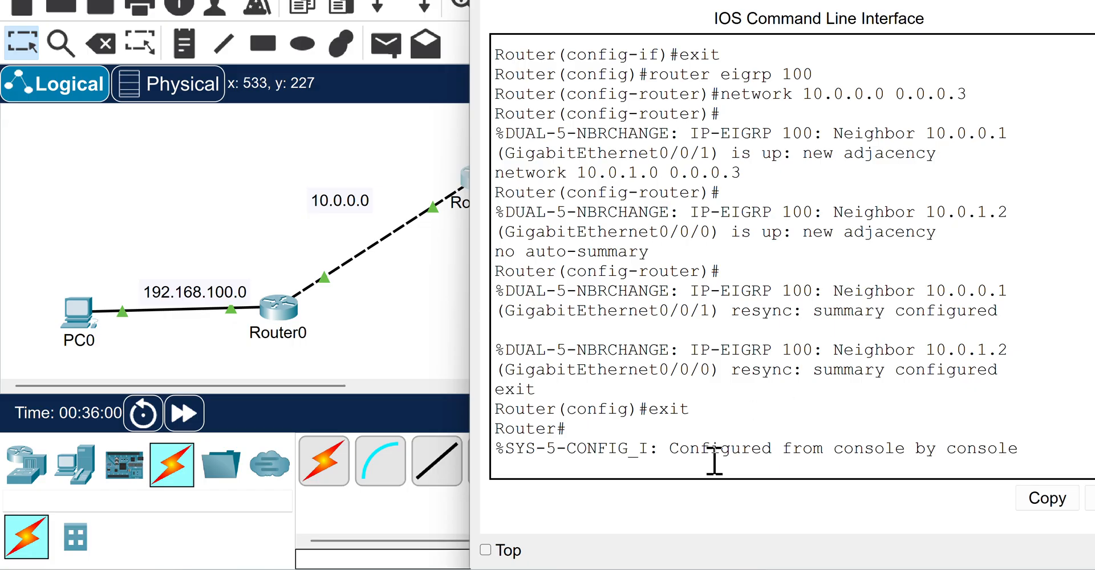
{"action": "key", "text": "Return"}
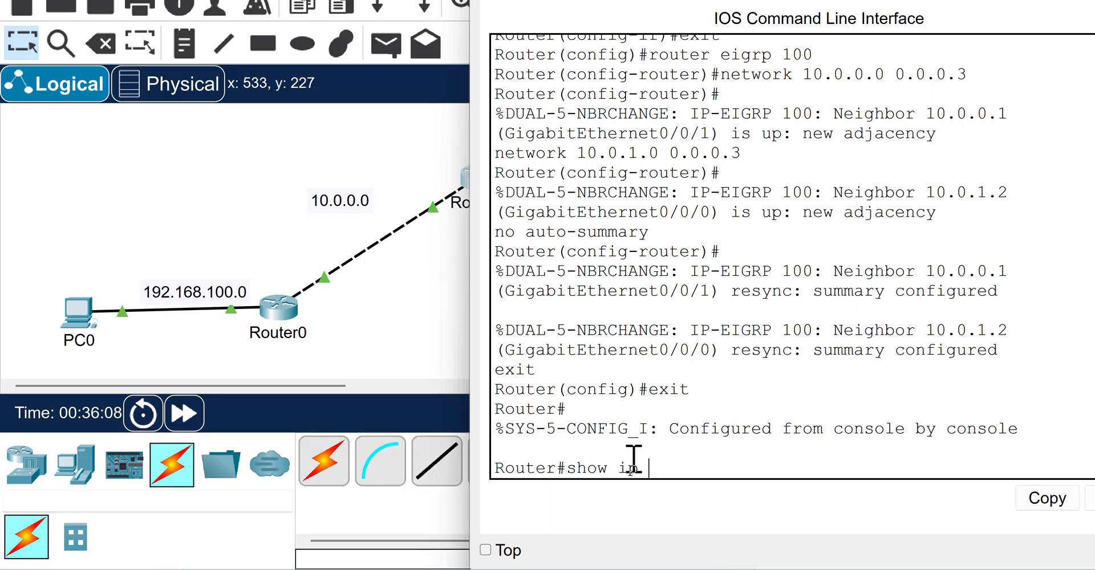
{"action": "type", "text": "show ip eigrp neighbors"}
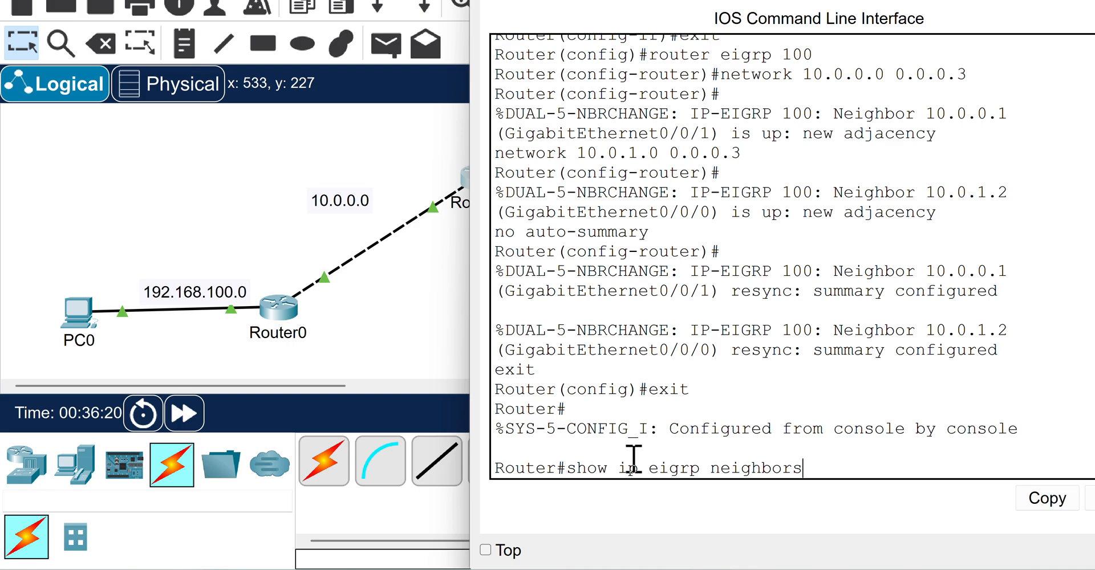
{"action": "key", "text": "Return"}
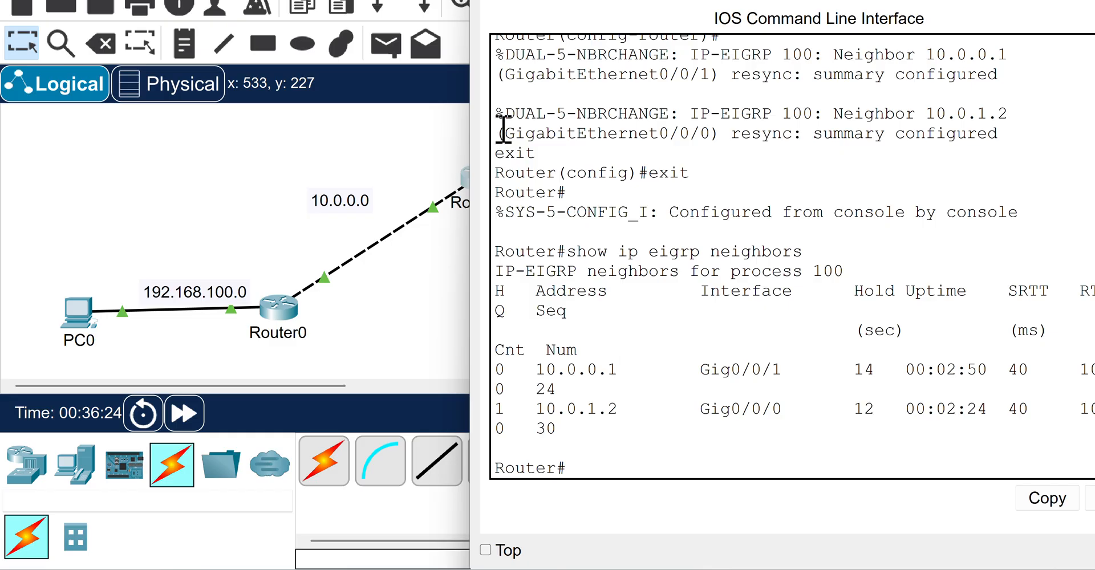
Examine the neighbor addresses, hold times and SRTT values in Router3's EIGRP neighbor table
{"action": "left_click_drag", "start_coordinate": [525, 371], "coordinate": [656, 374]}
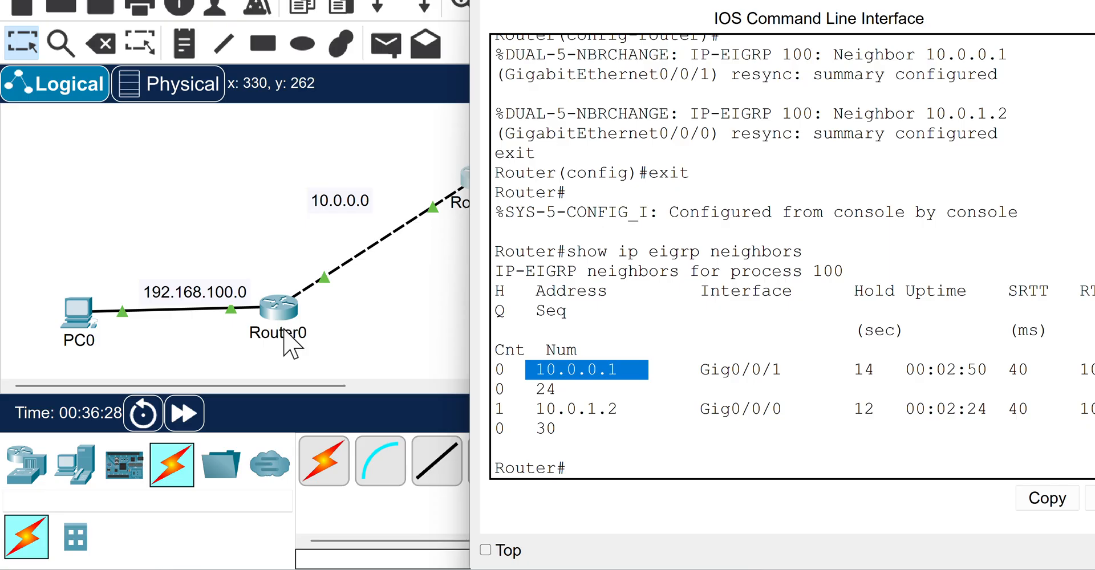
{"action": "left_click_drag", "start_coordinate": [526, 410], "coordinate": [638, 411]}
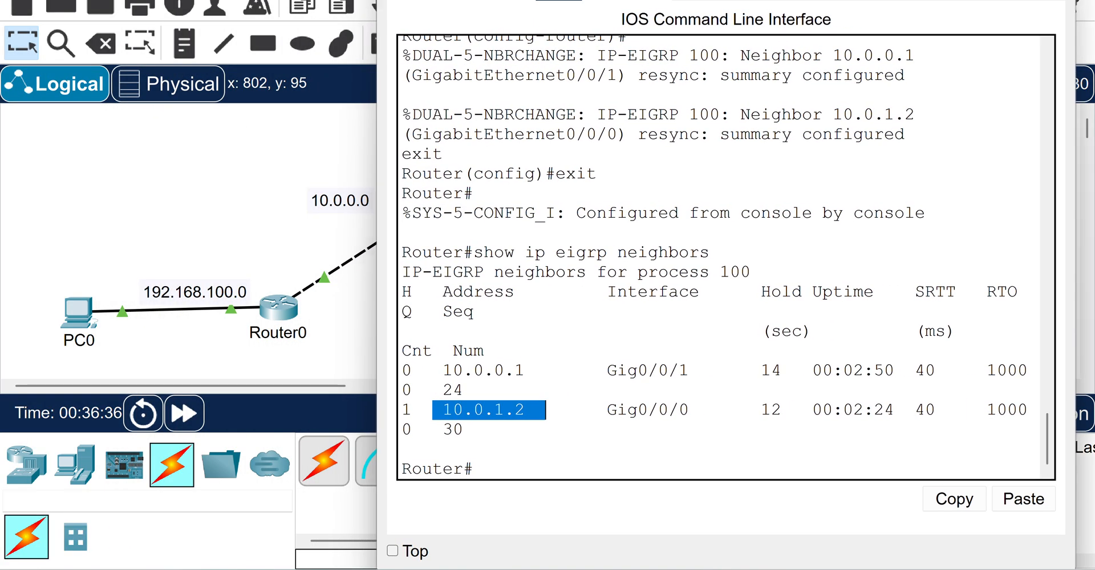
{"action": "left_click_drag", "start_coordinate": [767, 367], "coordinate": [821, 331]}
{"action": "left_click", "coordinate": [777, 361]}
{"action": "left_click_drag", "start_coordinate": [765, 368], "coordinate": [783, 368]}
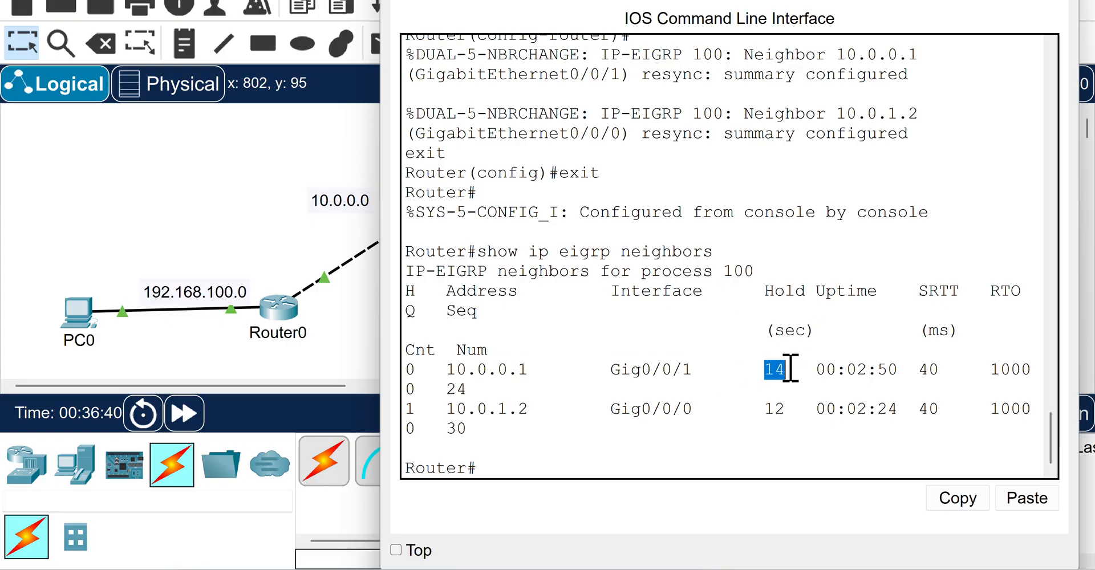
{"action": "left_click_drag", "start_coordinate": [738, 423], "coordinate": [795, 408]}
{"action": "double_click", "coordinate": [759, 359]}
{"action": "left_click_drag", "start_coordinate": [759, 359], "coordinate": [794, 369]}
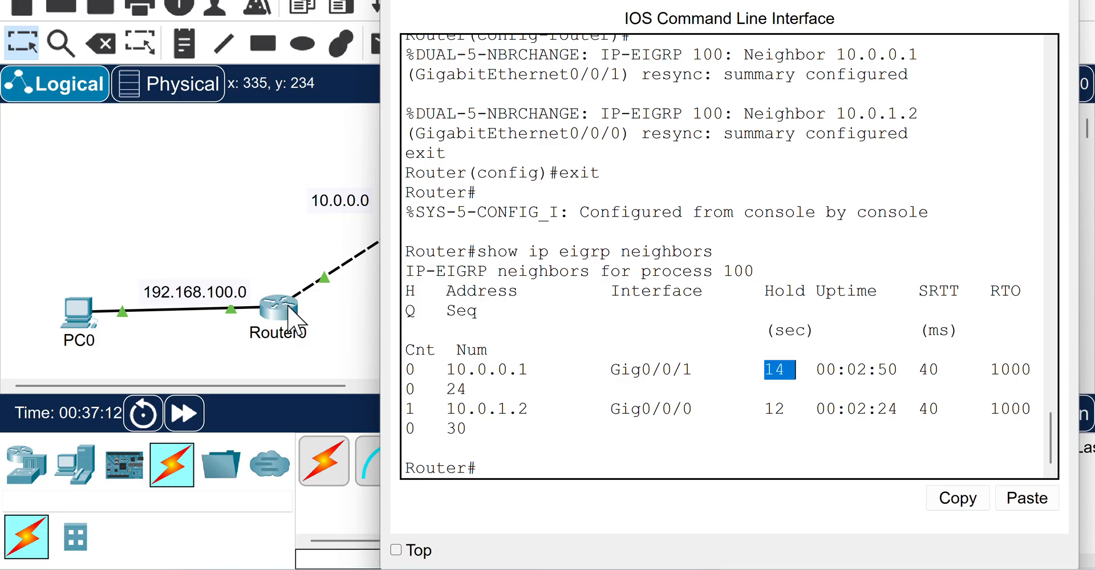
{"action": "left_click", "coordinate": [758, 383]}
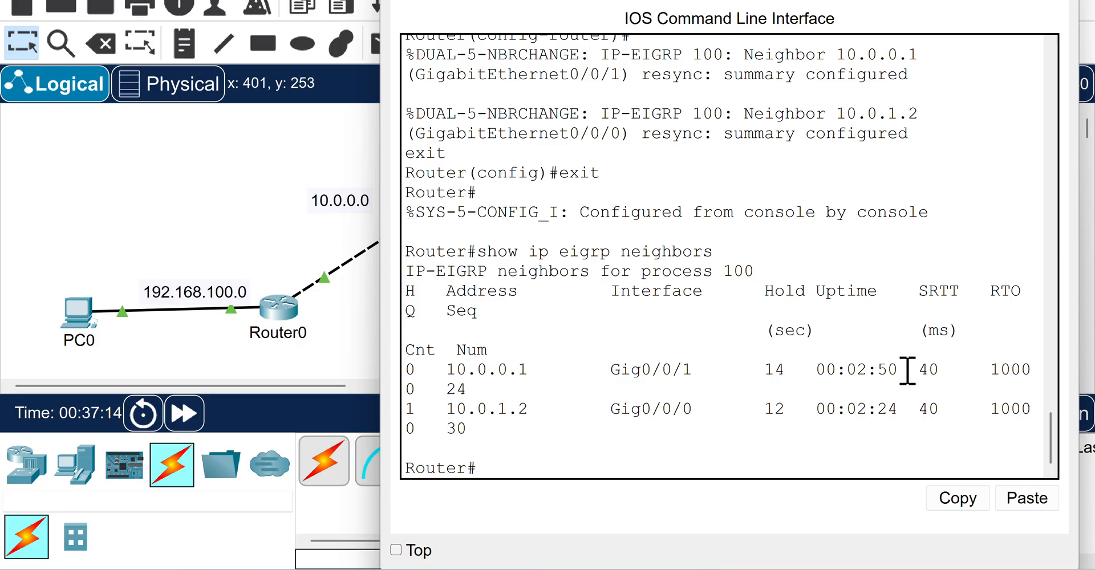
{"action": "left_click_drag", "start_coordinate": [918, 369], "coordinate": [929, 369]}
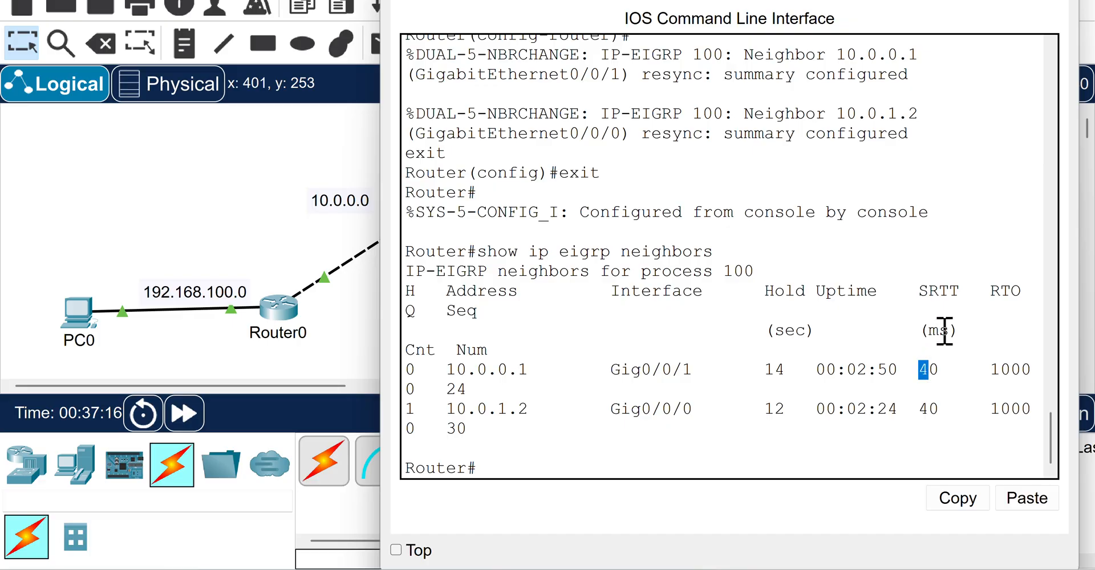
Display Router3's EIGRP-learned routes with show ip route eigrp in its command line
{"action": "left_click_drag", "start_coordinate": [919, 369], "coordinate": [940, 370]}
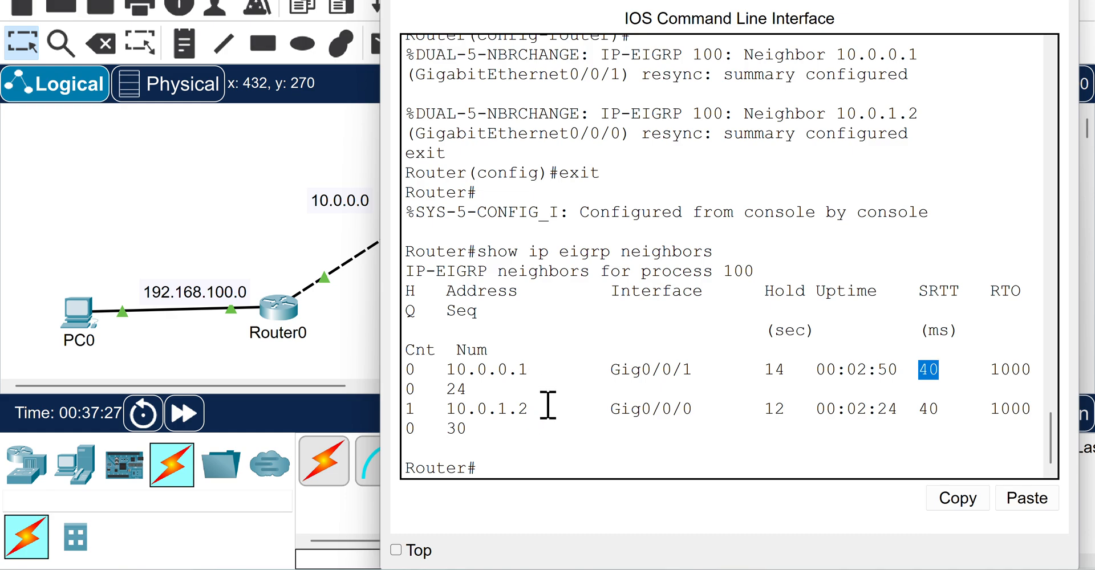
{"action": "left_click", "coordinate": [548, 454]}
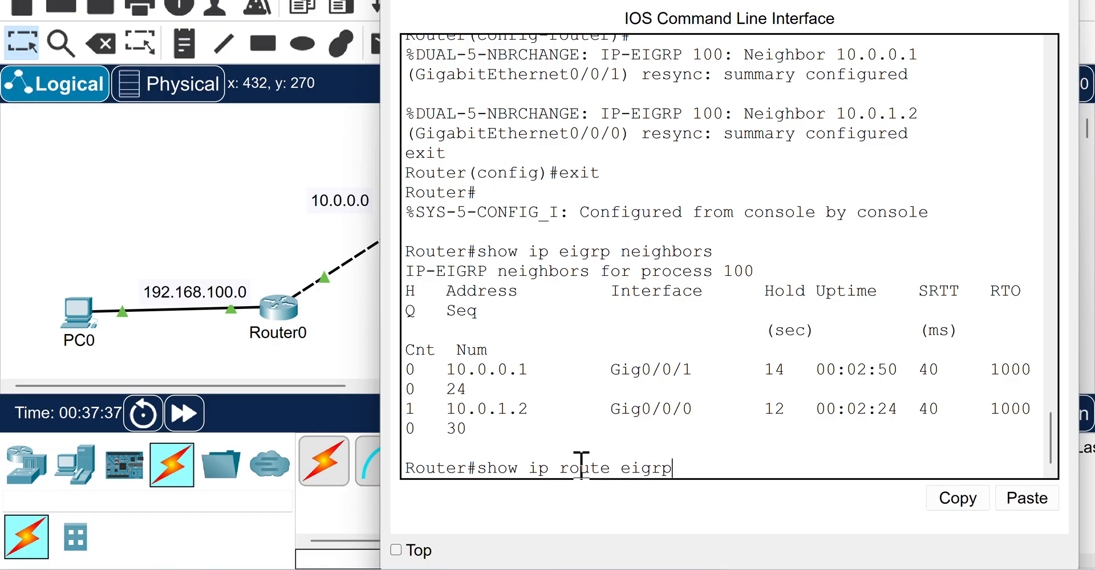
{"action": "key", "text": "Return"}
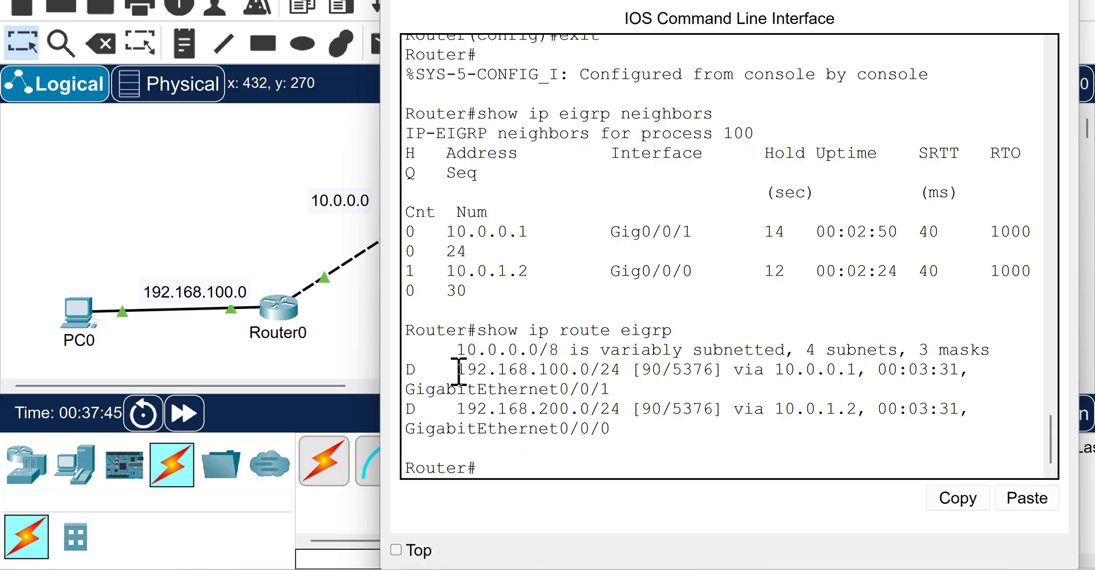
Examine the 192.168.100.0/24 route and its next-hop address in the EIGRP routes, moving the router window aside to compare with the topology
{"action": "left_click_drag", "start_coordinate": [457, 370], "coordinate": [625, 370]}
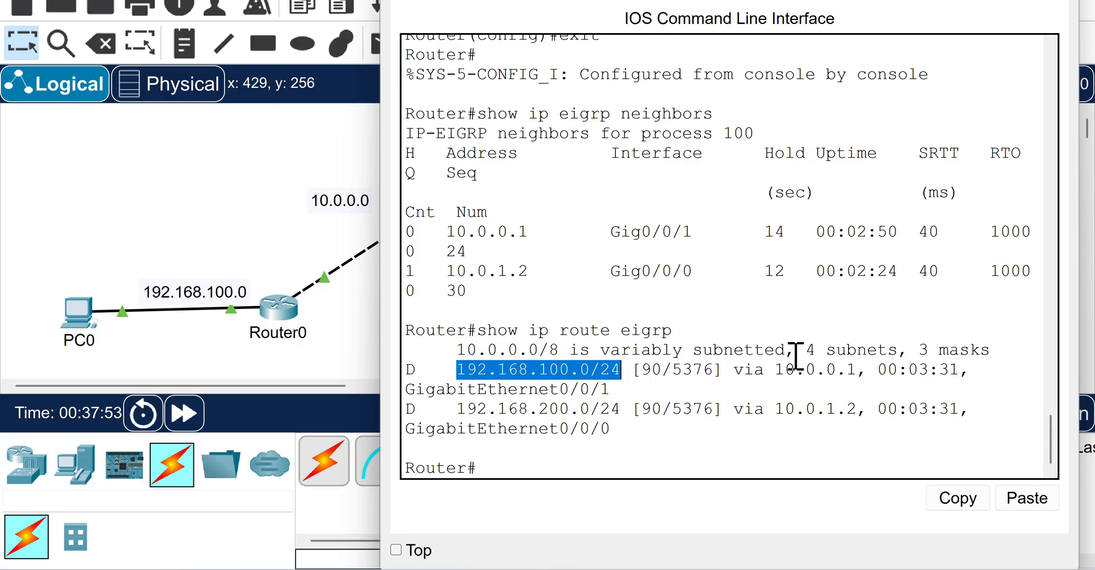
{"action": "left_click_drag", "start_coordinate": [570, 0], "coordinate": [736, 1]}
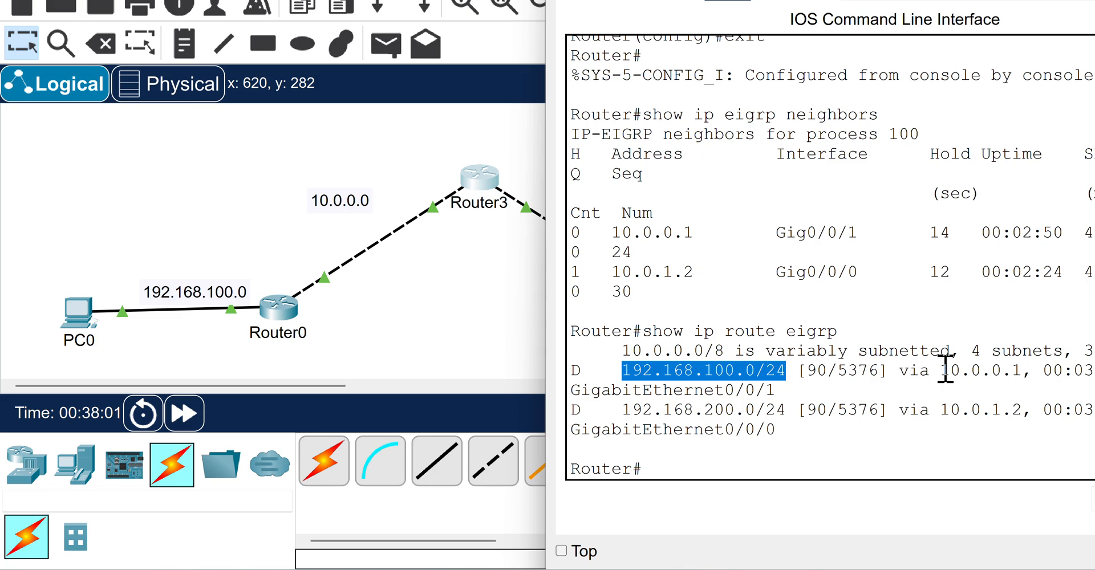
{"action": "left_click_drag", "start_coordinate": [942, 371], "coordinate": [1022, 374]}
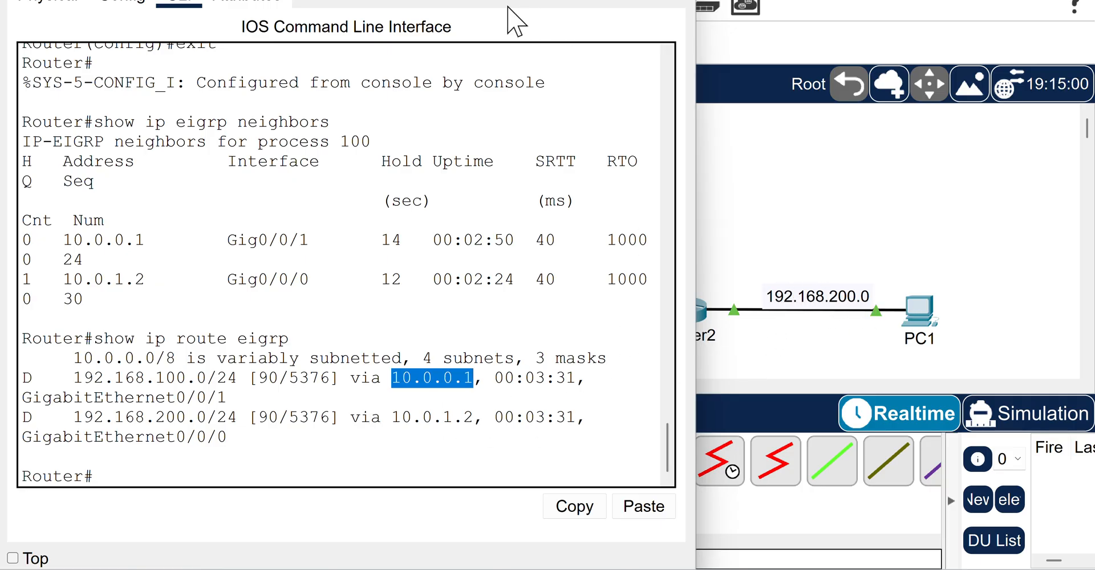
{"action": "left_click_drag", "start_coordinate": [499, 0], "coordinate": [415, 4]}
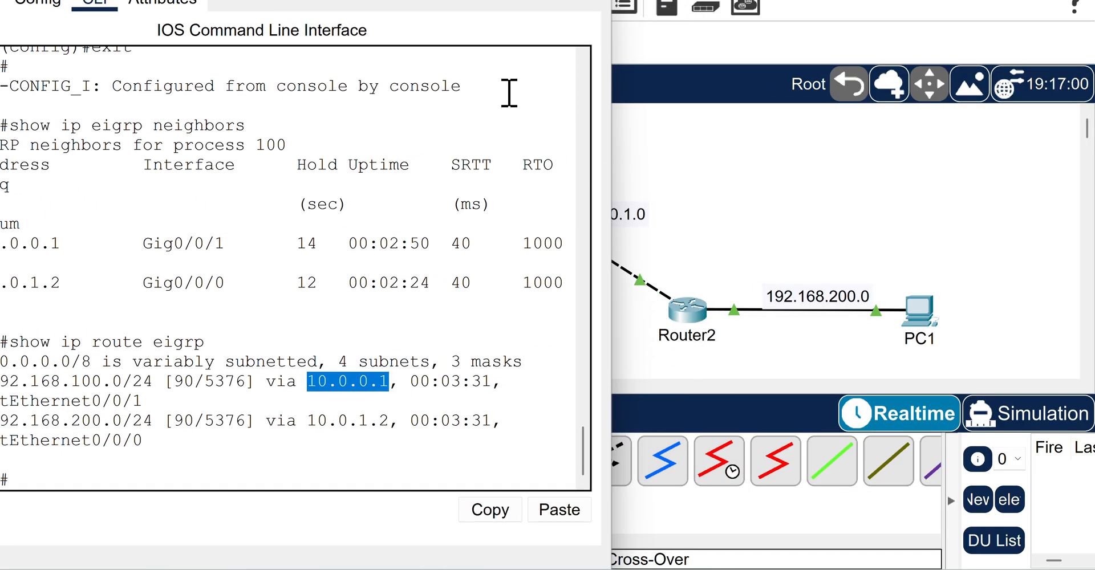
{"action": "left_click_drag", "start_coordinate": [308, 3], "coordinate": [781, 2]}
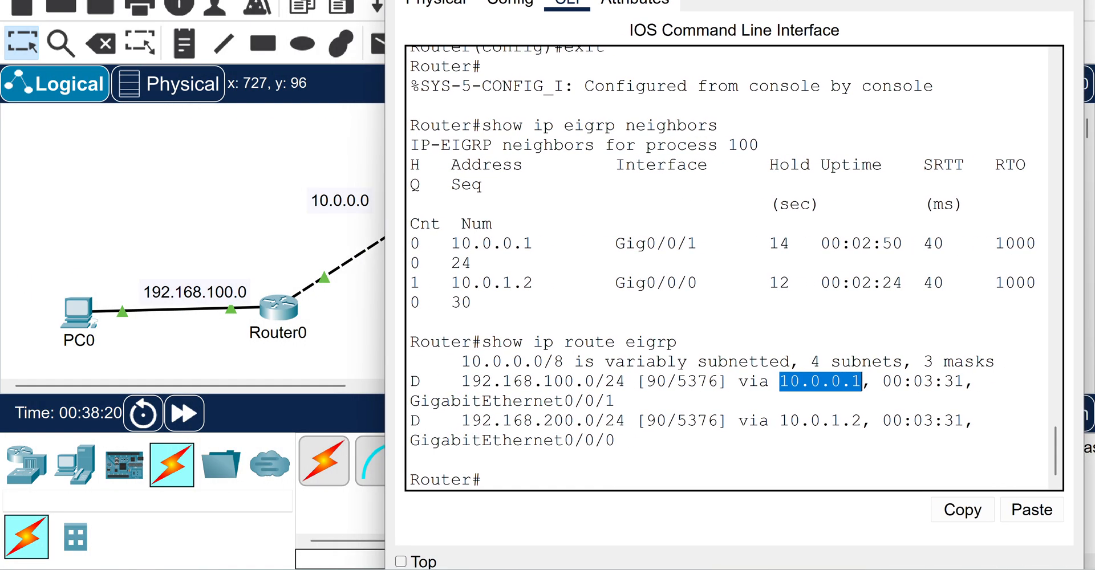
{"action": "left_click", "coordinate": [613, 473]}
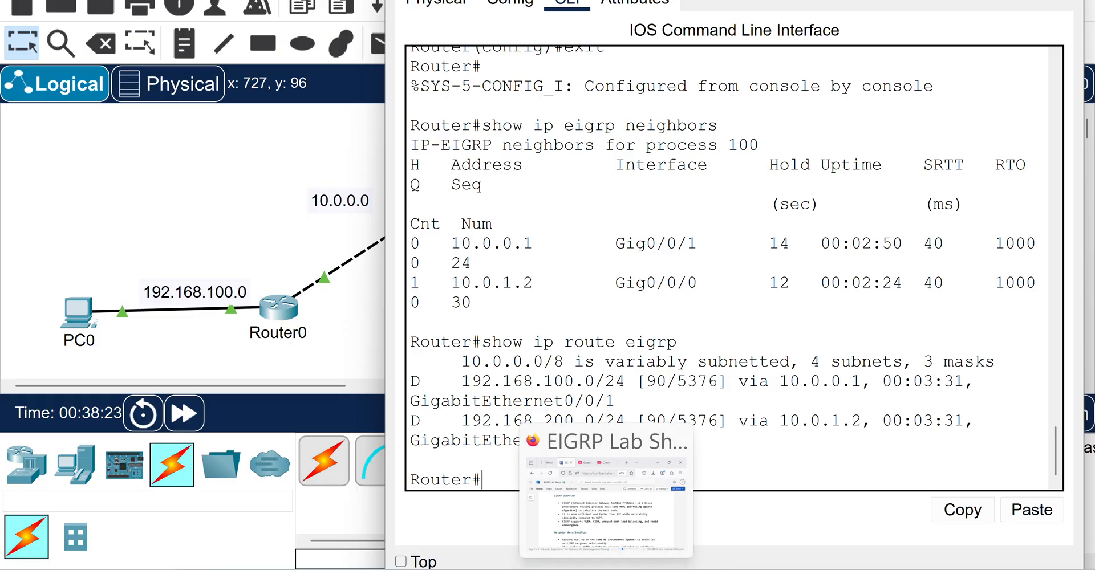
Switch to the EIGRP Lab Sheet in Word in the browser and review it through the troubleshooting tips to the closing Congratulations section
{"action": "left_click", "coordinate": [607, 569]}
{"action": "scroll", "coordinate": [331, 243], "scroll_direction": "down", "scroll_amount": 3}
{"action": "scroll", "coordinate": [331, 242], "scroll_direction": "down", "scroll_amount": 5}
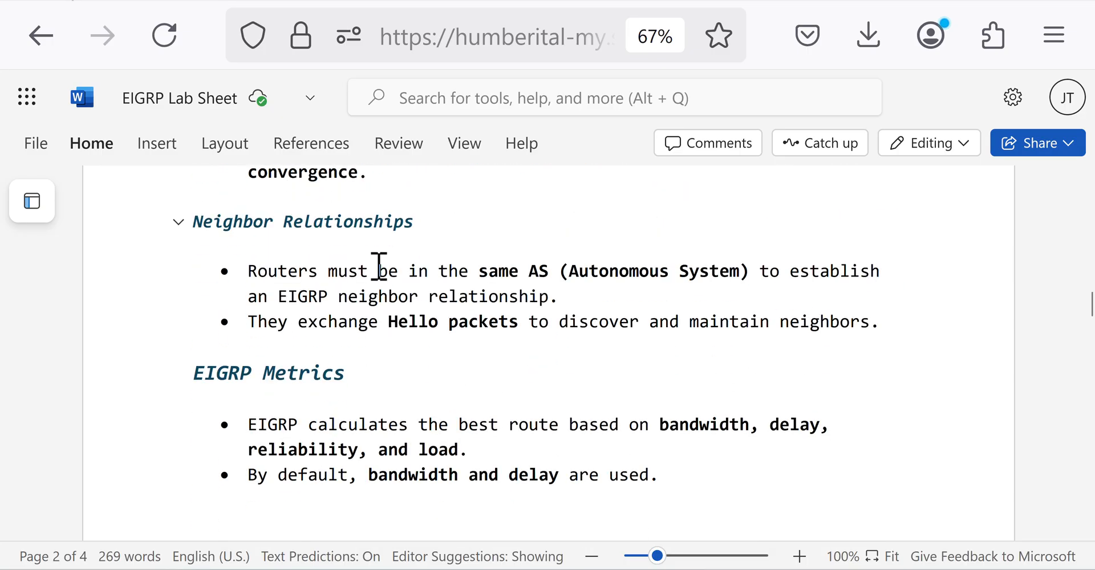
{"action": "scroll", "coordinate": [399, 279], "scroll_direction": "down", "scroll_amount": 10}
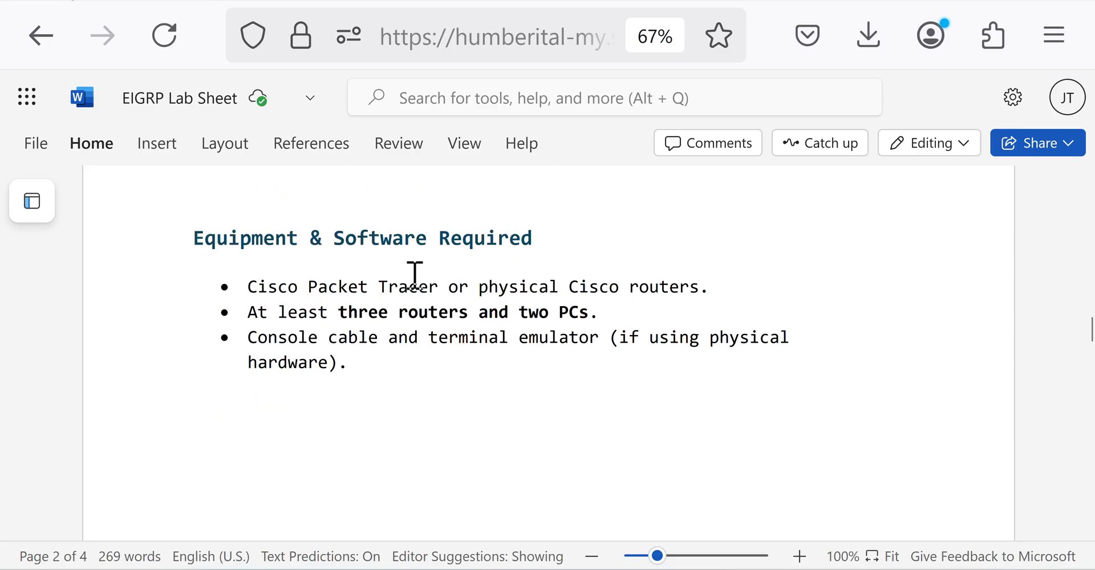
{"action": "scroll", "coordinate": [439, 293], "scroll_direction": "down", "scroll_amount": 9}
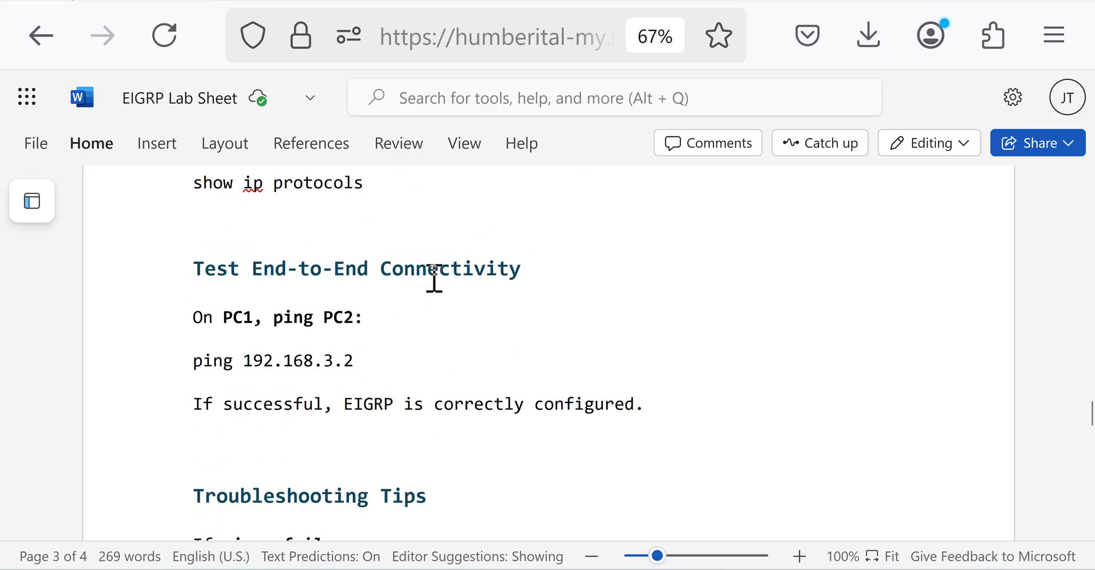
{"action": "scroll", "coordinate": [440, 292], "scroll_direction": "down", "scroll_amount": 8}
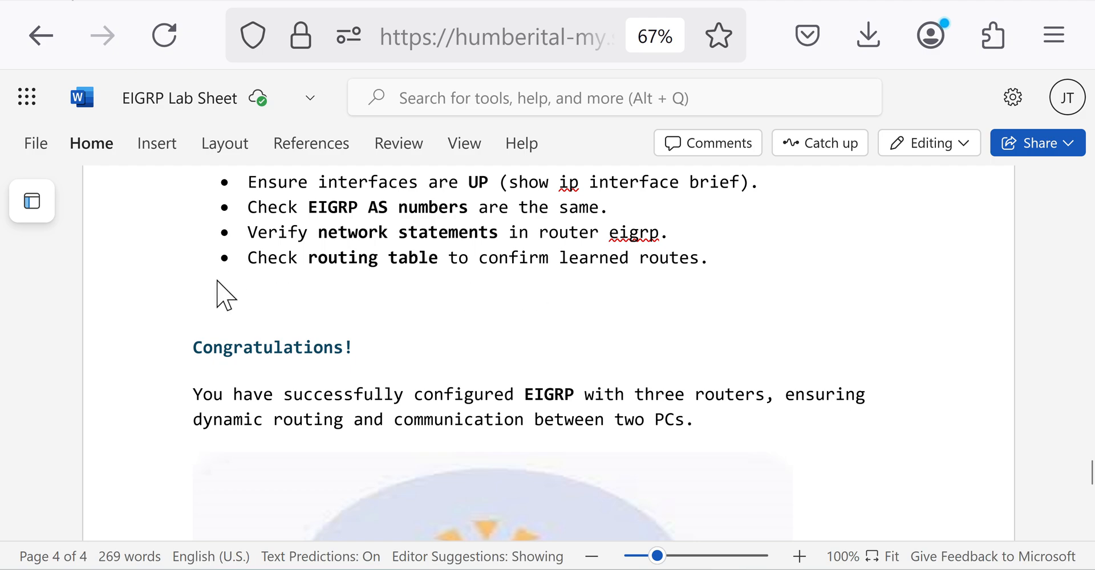
{"action": "scroll", "coordinate": [222, 295], "scroll_direction": "down", "scroll_amount": 2}
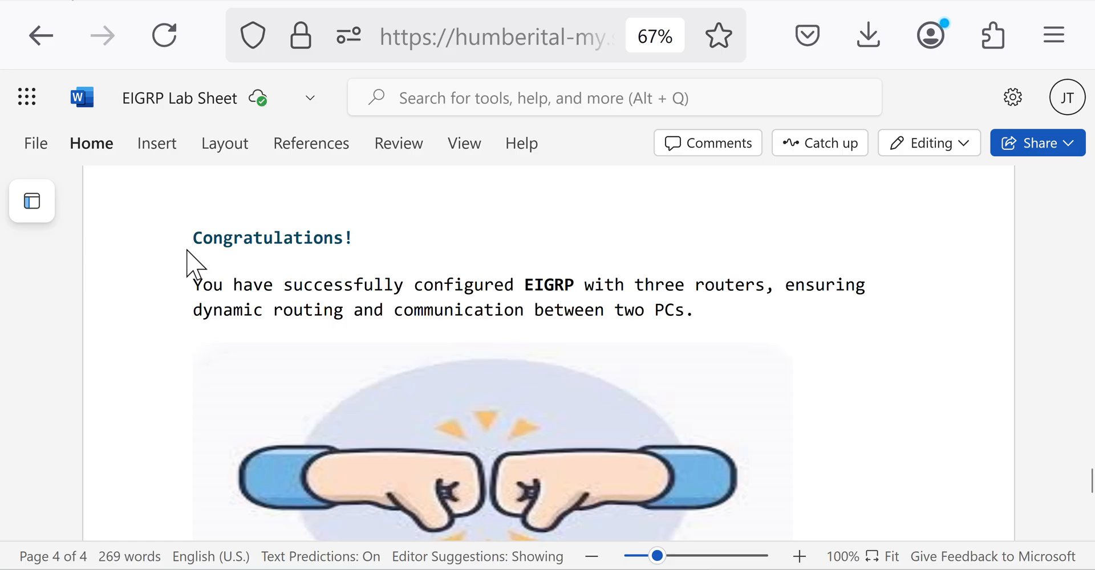
{"action": "scroll", "coordinate": [194, 264], "scroll_direction": "down", "scroll_amount": 2}
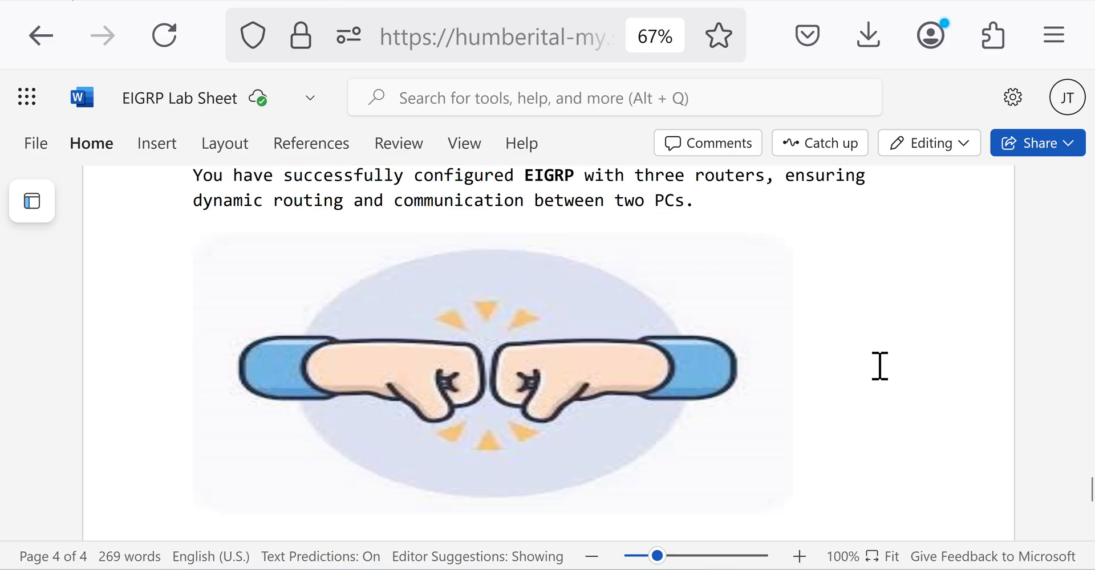
{"action": "scroll", "coordinate": [878, 365], "scroll_direction": "up", "scroll_amount": 2}
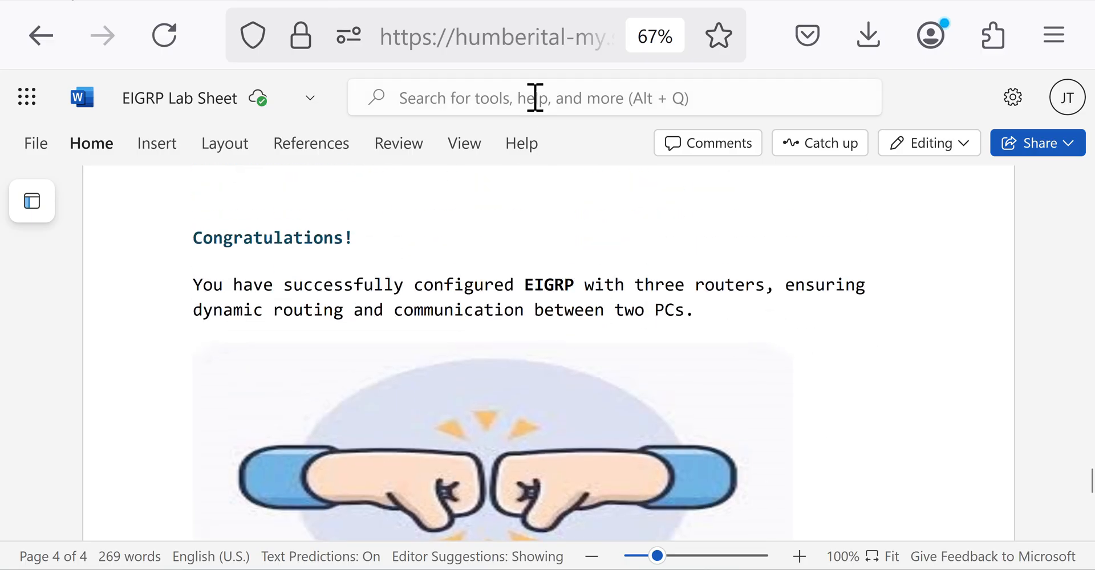